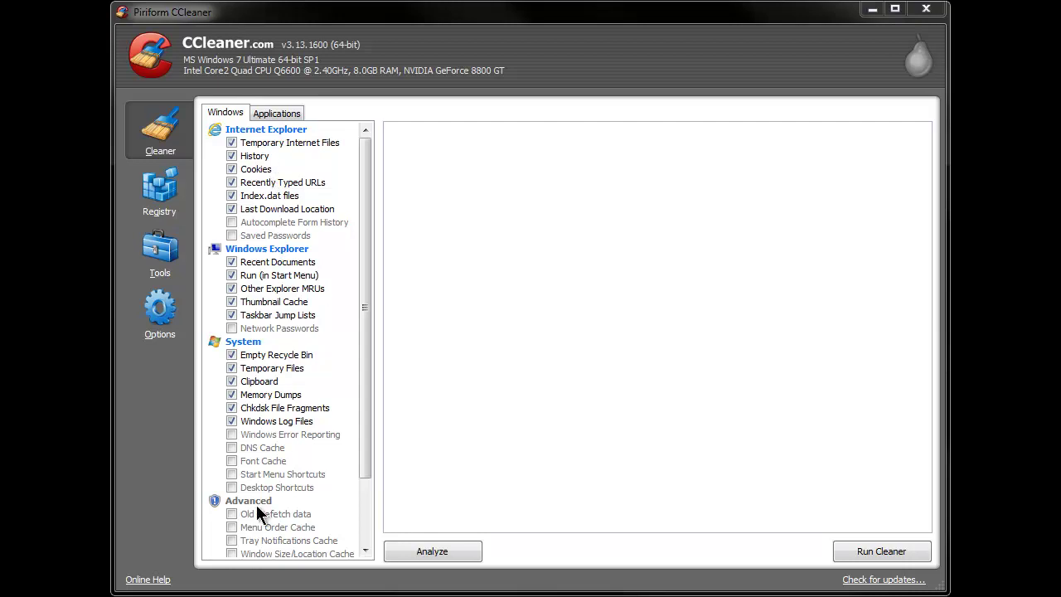
Exclude Internet Explorer's Temporary Internet Files from the Windows cleaning items.
drag(366, 407, 366, 552)
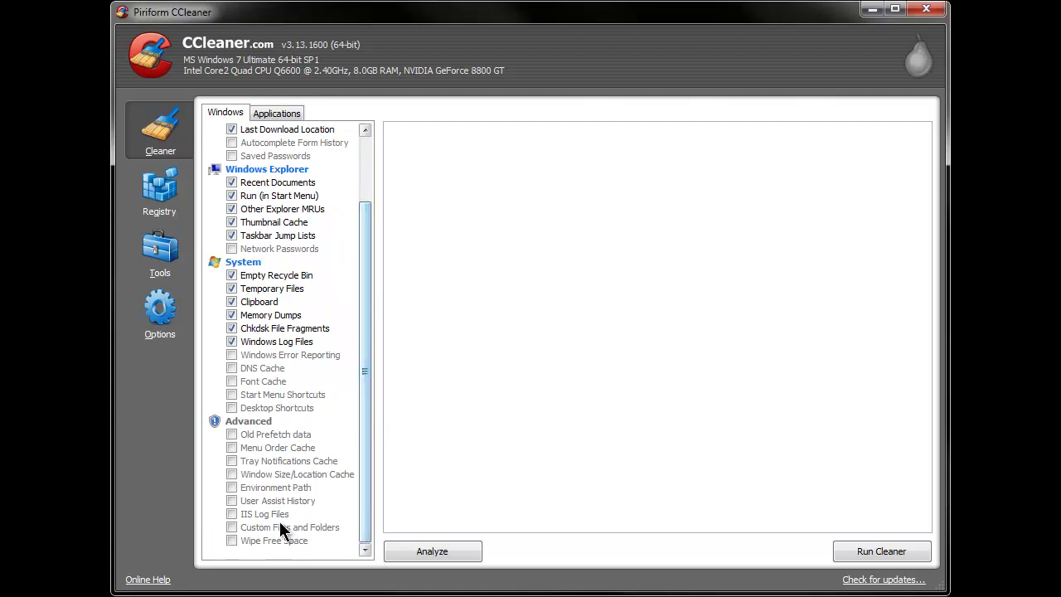
drag(365, 406, 368, 300)
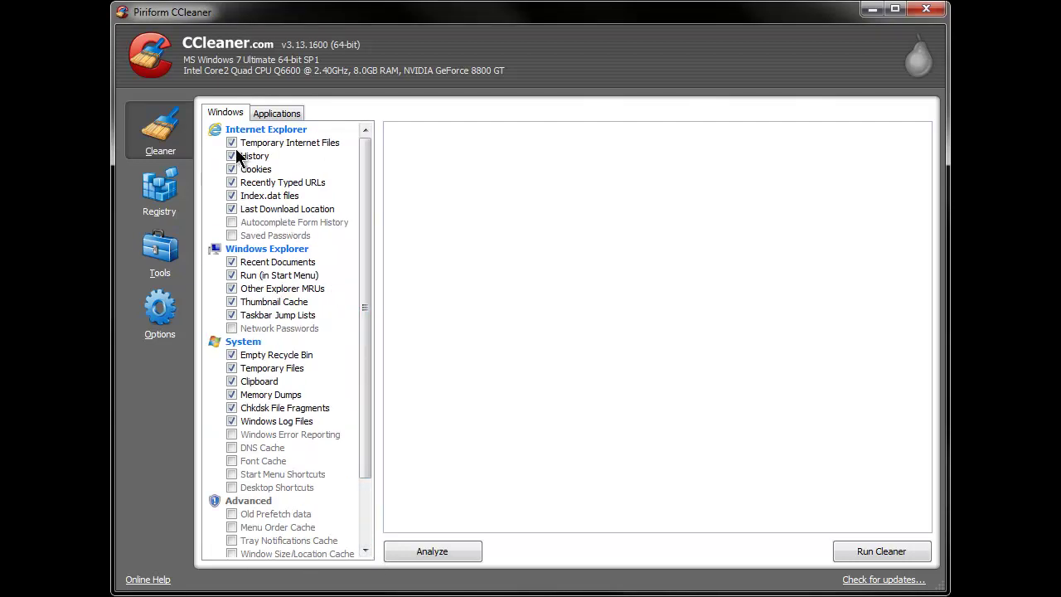
drag(367, 265, 367, 301)
click(234, 143)
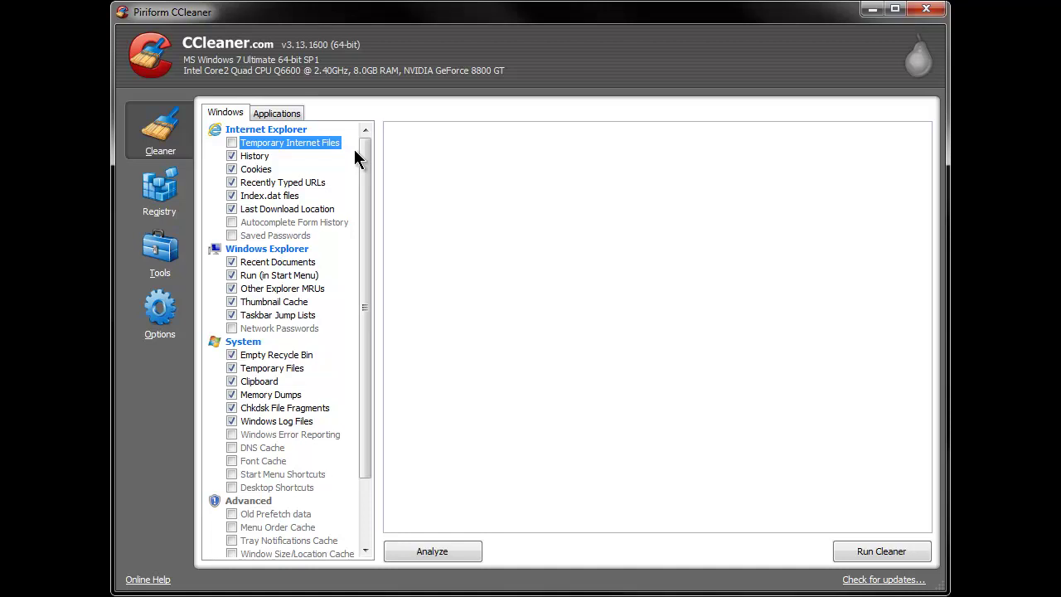
Include Internet Explorer's Autocomplete Form History and Saved Passwords in the cleaning, accepting the warning.
click(232, 236)
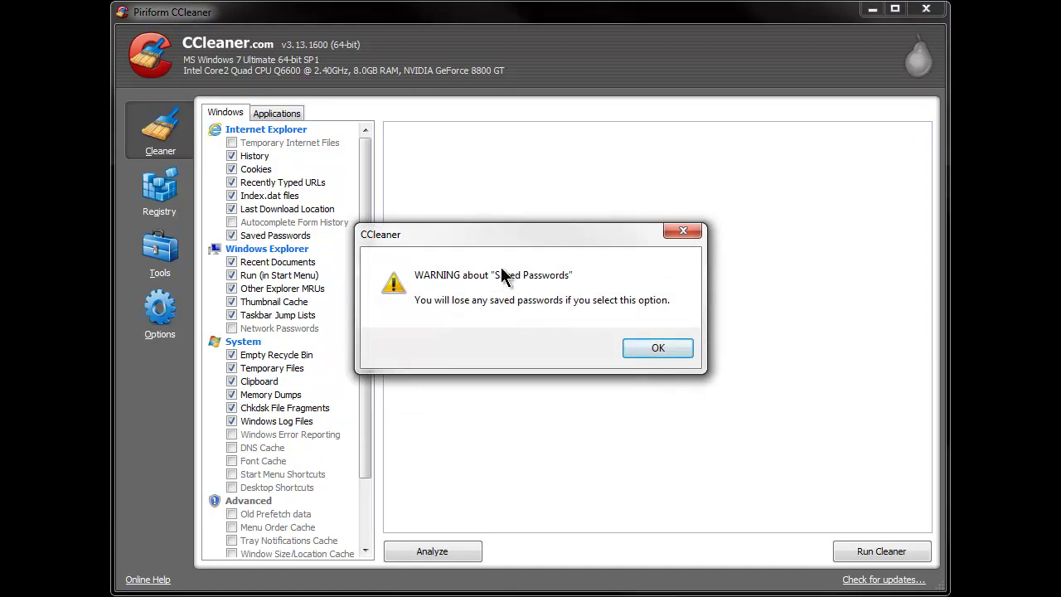
click(658, 348)
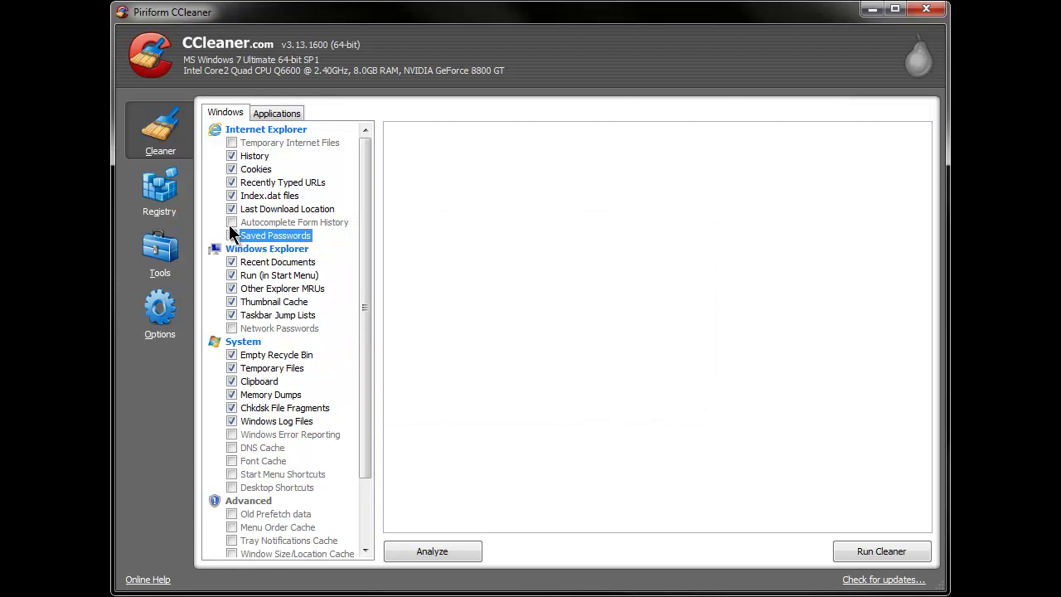
click(231, 222)
click(232, 235)
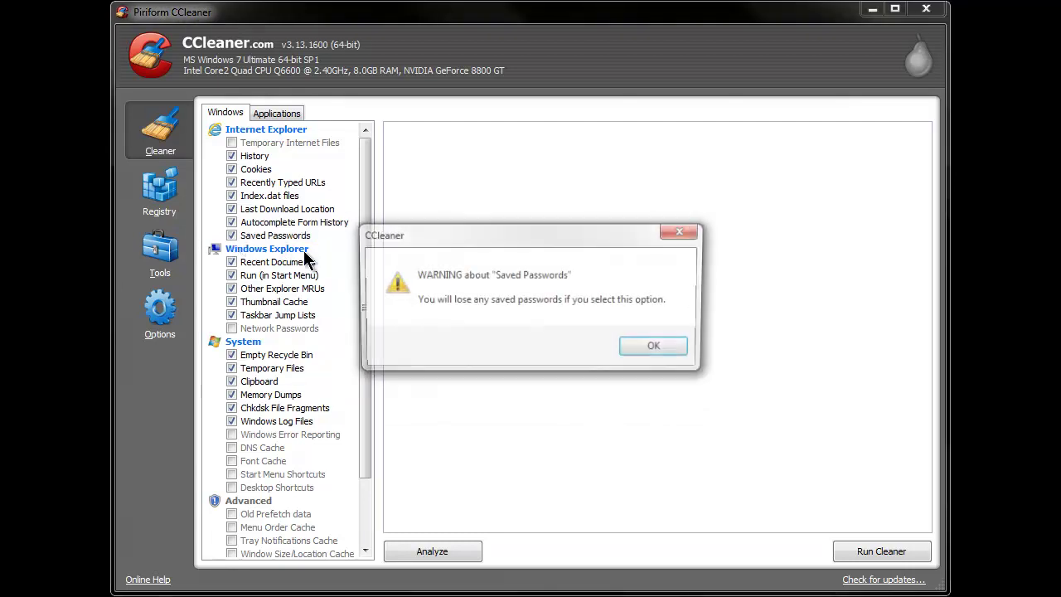
click(655, 345)
Include Old Prefetch data from the Advanced group in the cleaning.
drag(362, 279, 365, 300)
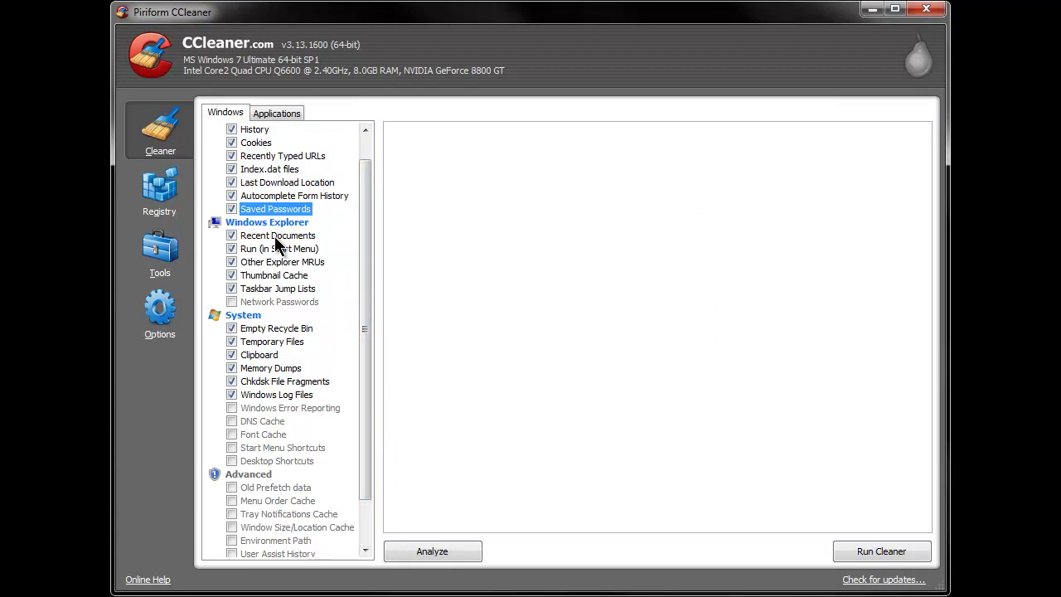
scroll(323, 290, down, 2)
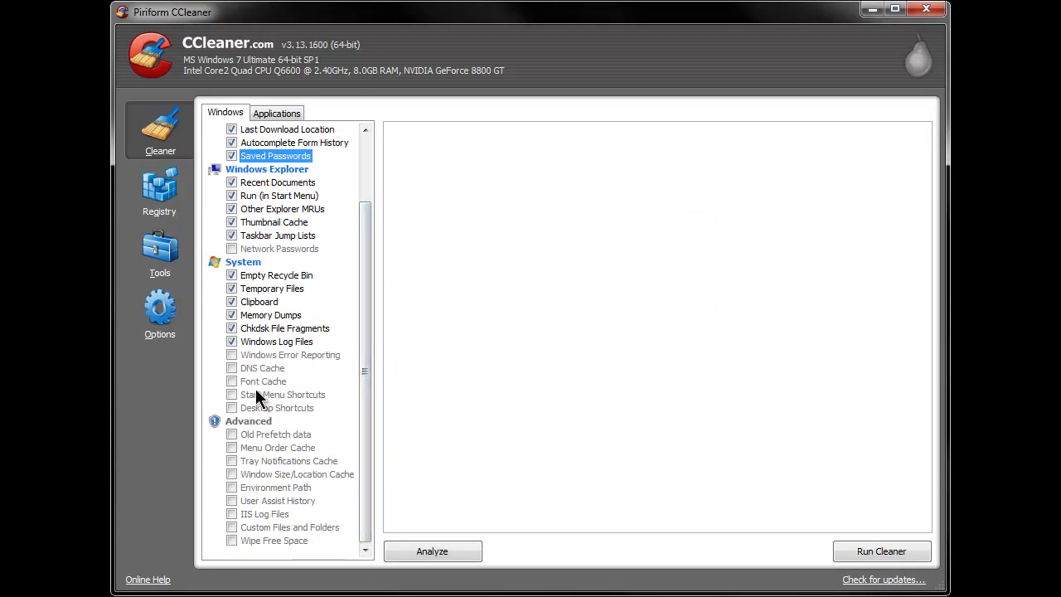
click(232, 435)
click(232, 435)
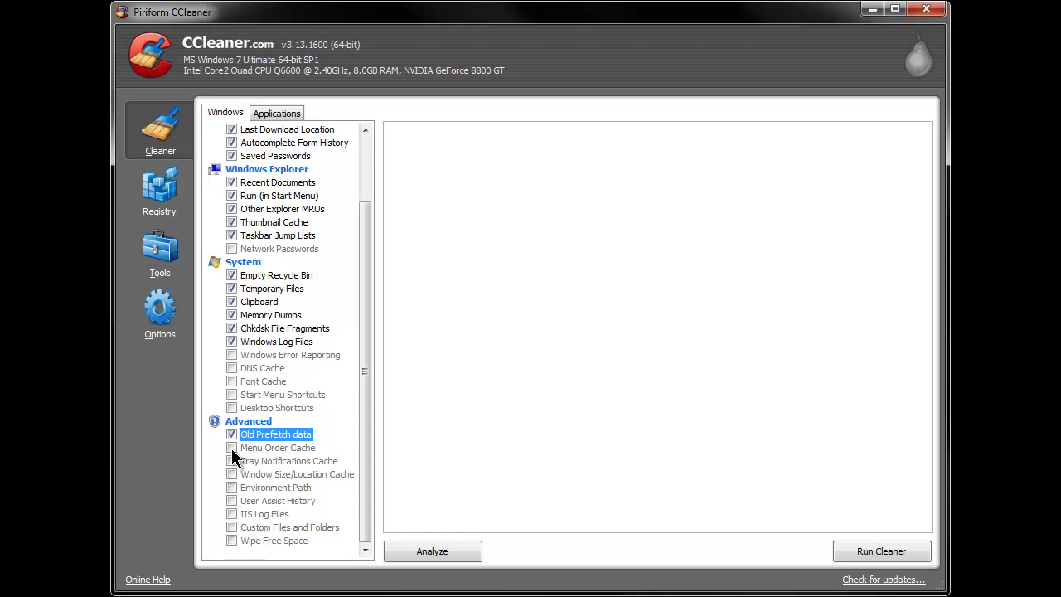
Try including Menu Order Cache and User Assist History from the Advanced group in the cleaning.
click(232, 448)
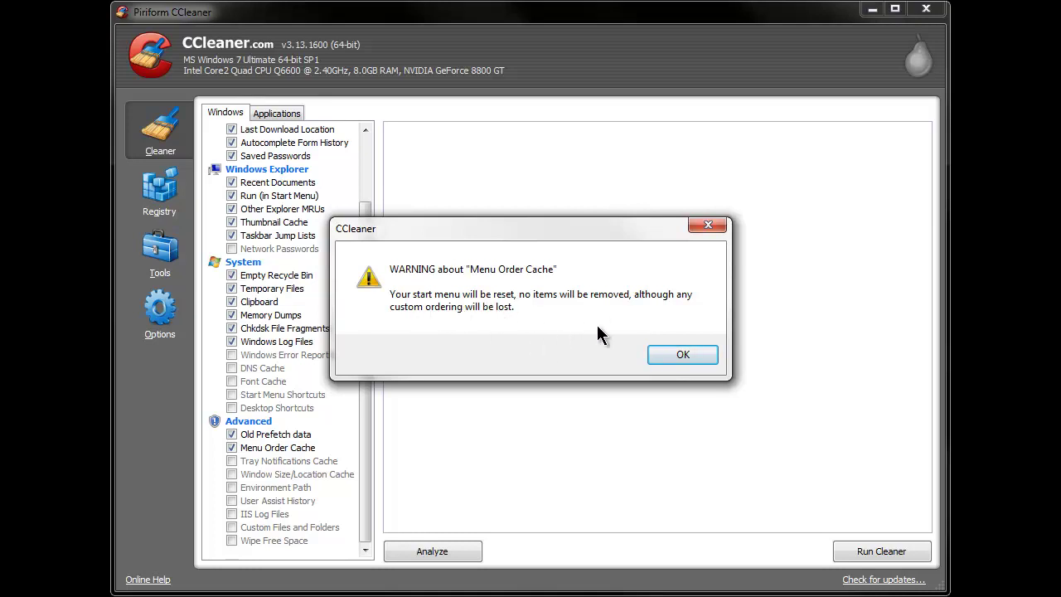
click(676, 355)
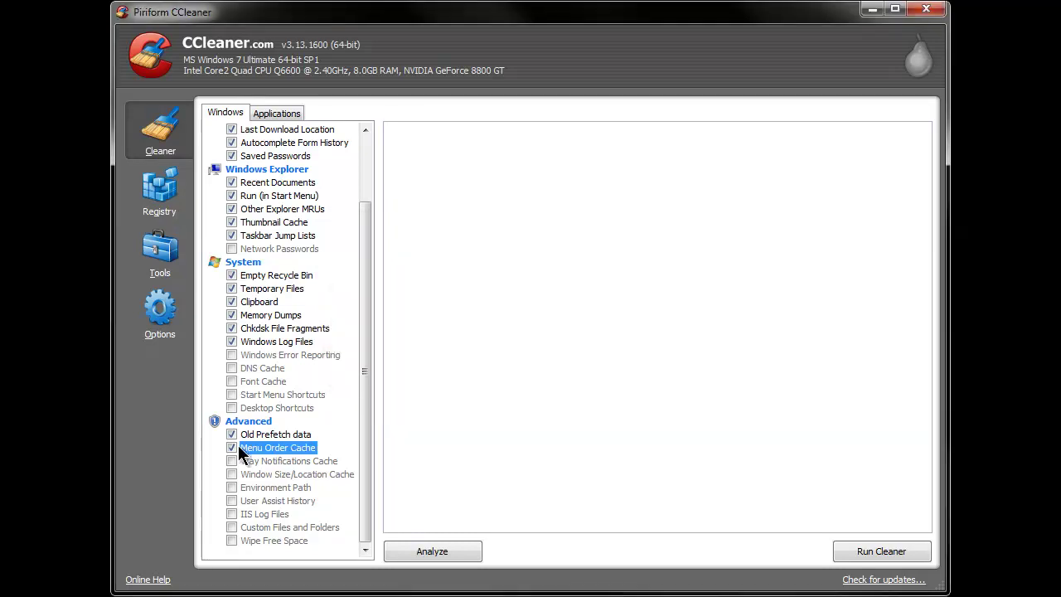
click(231, 501)
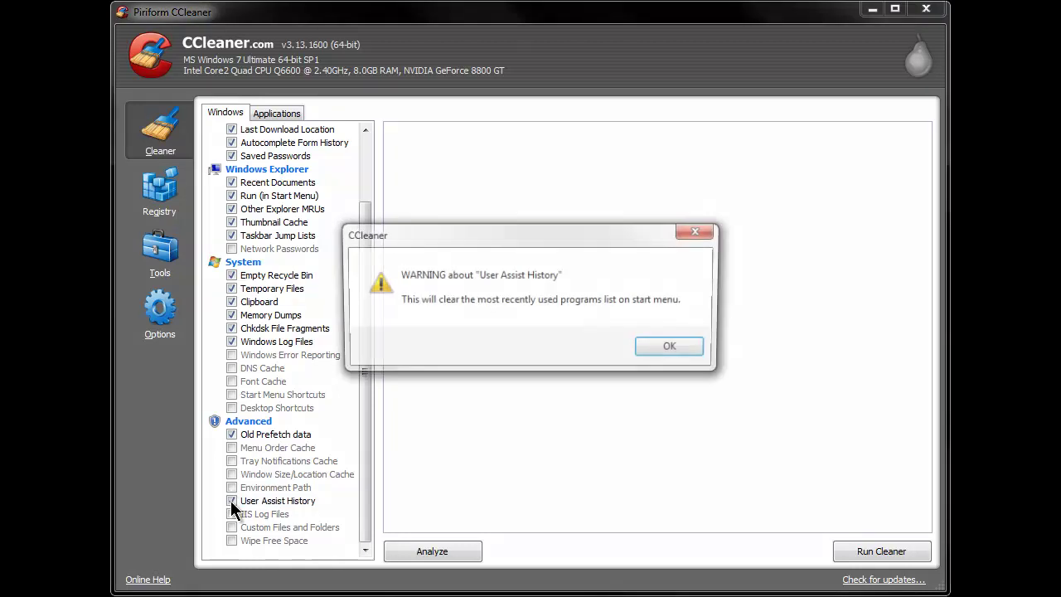
click(671, 349)
click(232, 501)
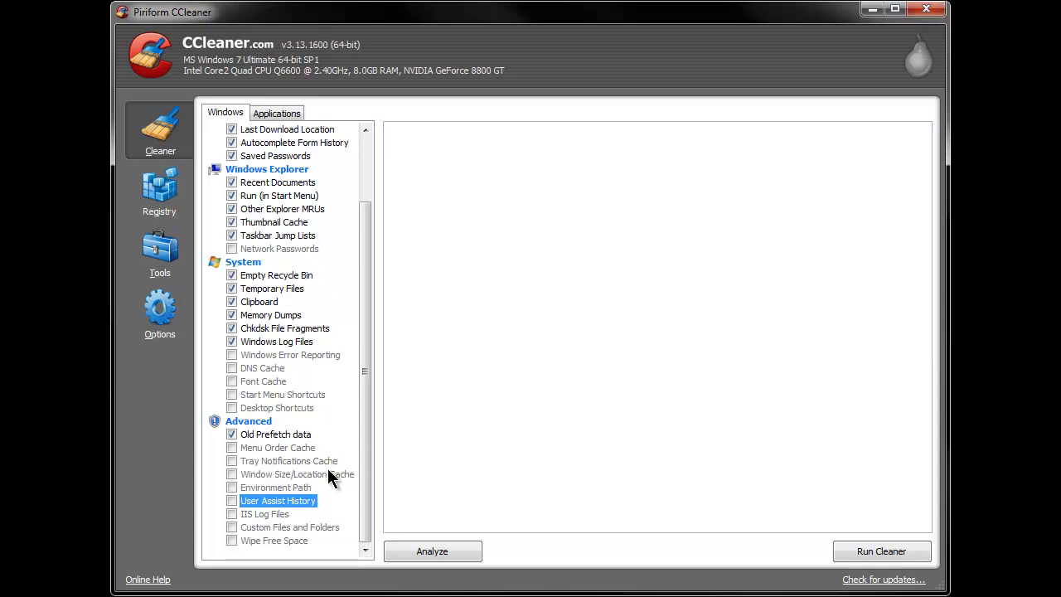
In the System group, include Windows Error Reporting, Start Menu Shortcuts and Desktop Shortcuts, and exclude Clipboard.
click(232, 355)
click(232, 394)
click(232, 408)
scroll(251, 403, up, 1)
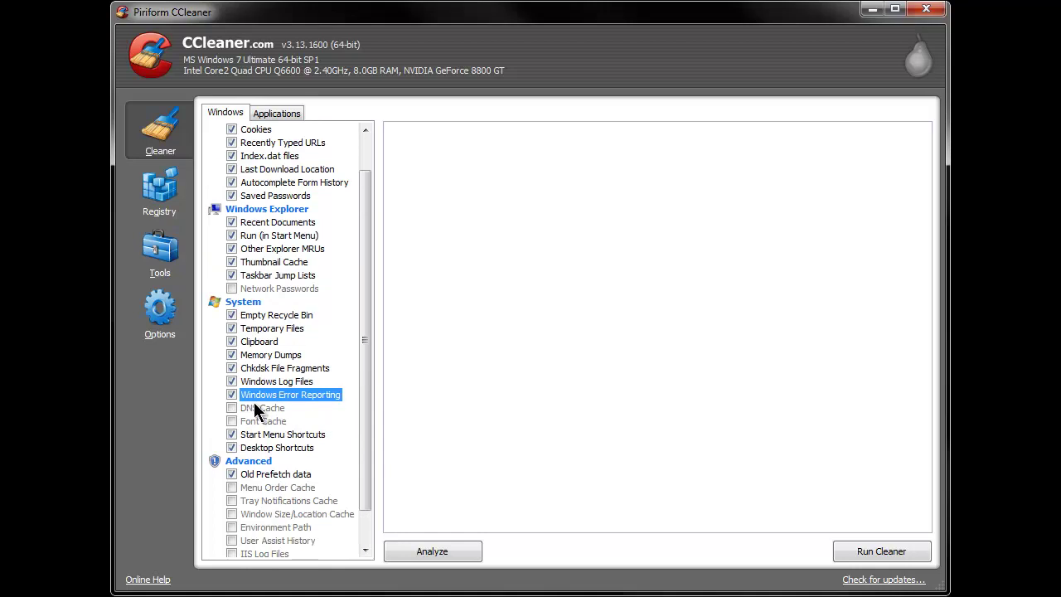
scroll(252, 405, up, 1)
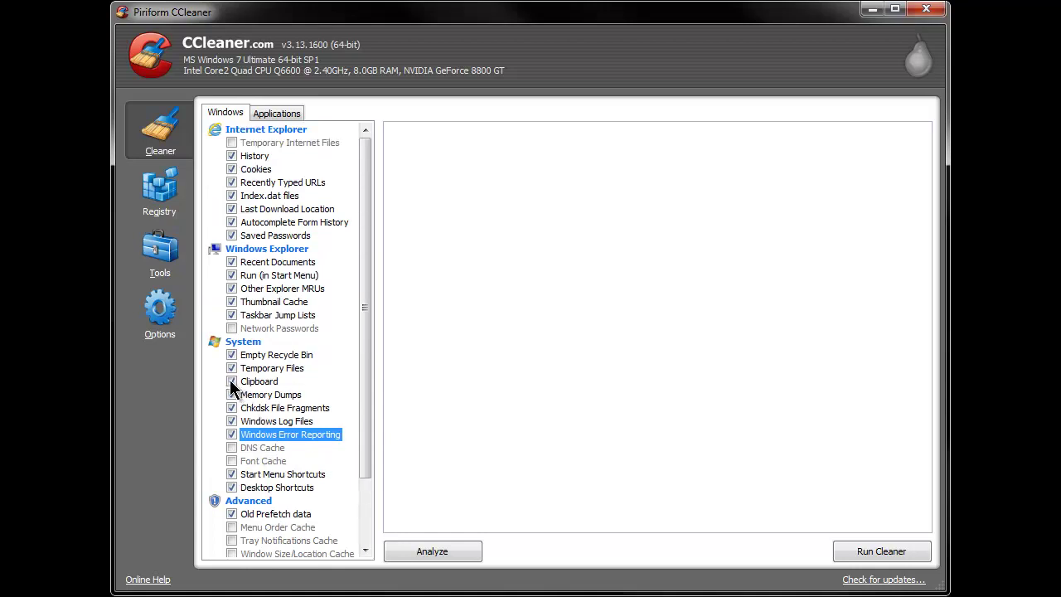
click(243, 382)
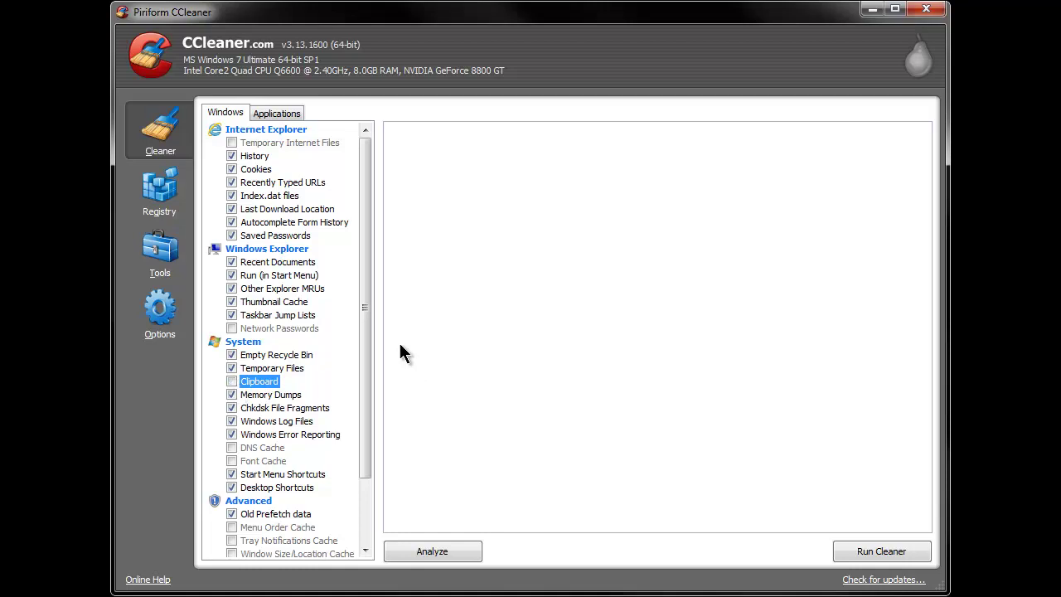
In the application cleaning items, exclude Opera's cache, history, cookies, typed URLs, download location, session and website icons.
click(276, 116)
mouse_move(364, 167)
mouse_down()
mouse_move(363, 235)
mouse_move(362, 149)
mouse_move(365, 406)
mouse_move(369, 166)
mouse_up()
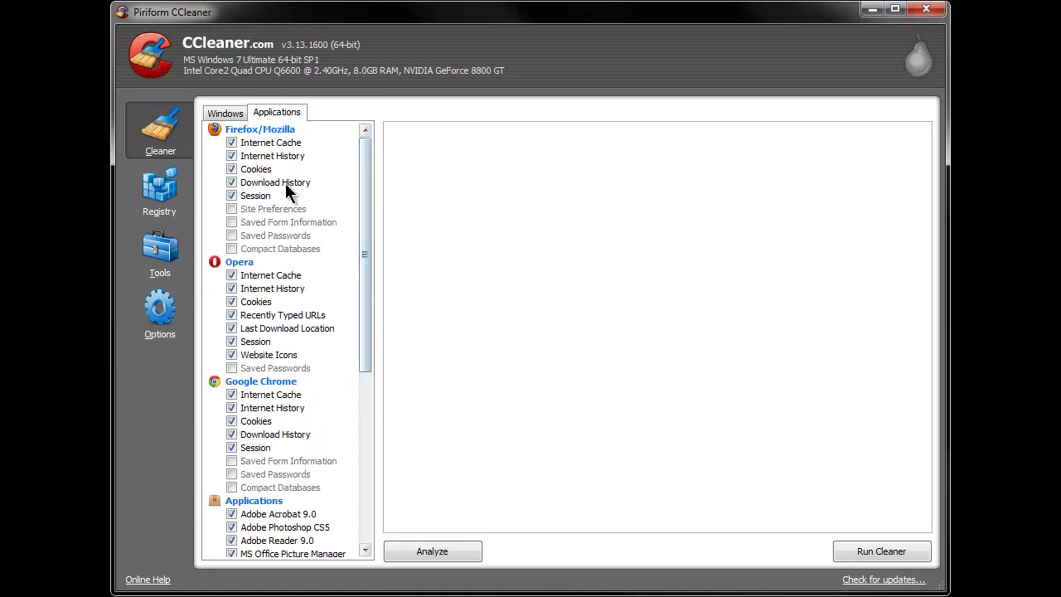
click(232, 275)
click(231, 289)
click(231, 301)
click(231, 315)
click(231, 328)
click(232, 342)
click(234, 354)
Exclude Firefox/Mozilla's Session, Download History, Cookies, Internet History and Internet Cache from the cleaning.
click(231, 196)
click(232, 183)
click(233, 169)
click(232, 156)
click(231, 143)
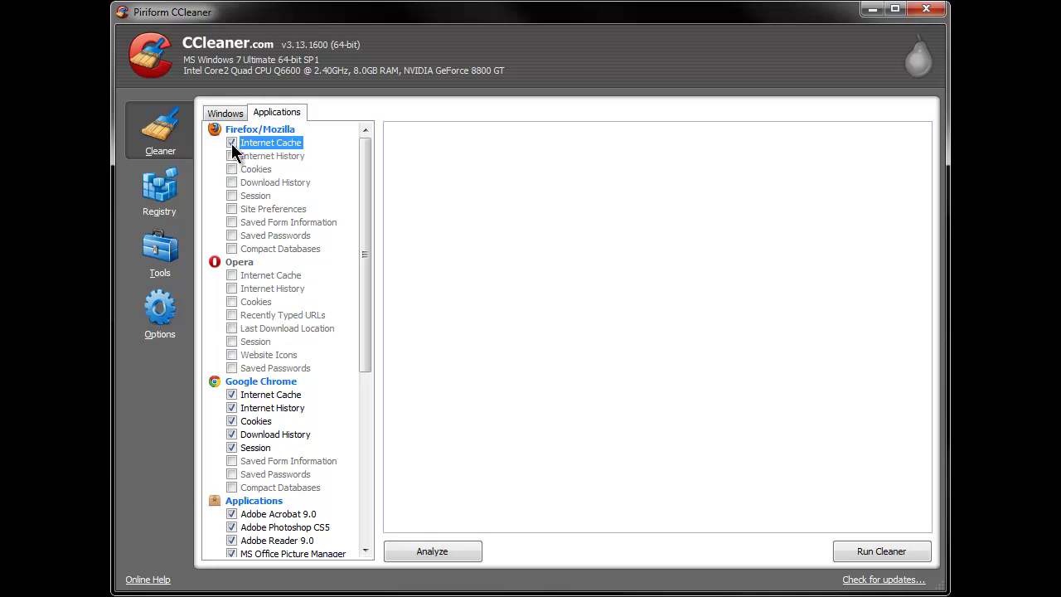
Exclude Google Chrome's Internet Cache, Internet History, Cookies, Download History and Session from the cleaning.
click(231, 395)
click(232, 407)
click(233, 422)
click(232, 435)
click(232, 447)
Exclude uTorrent, Skype and BitTorrent in the Internet group from the cleaning.
drag(364, 334, 367, 439)
click(232, 434)
click(232, 421)
click(232, 407)
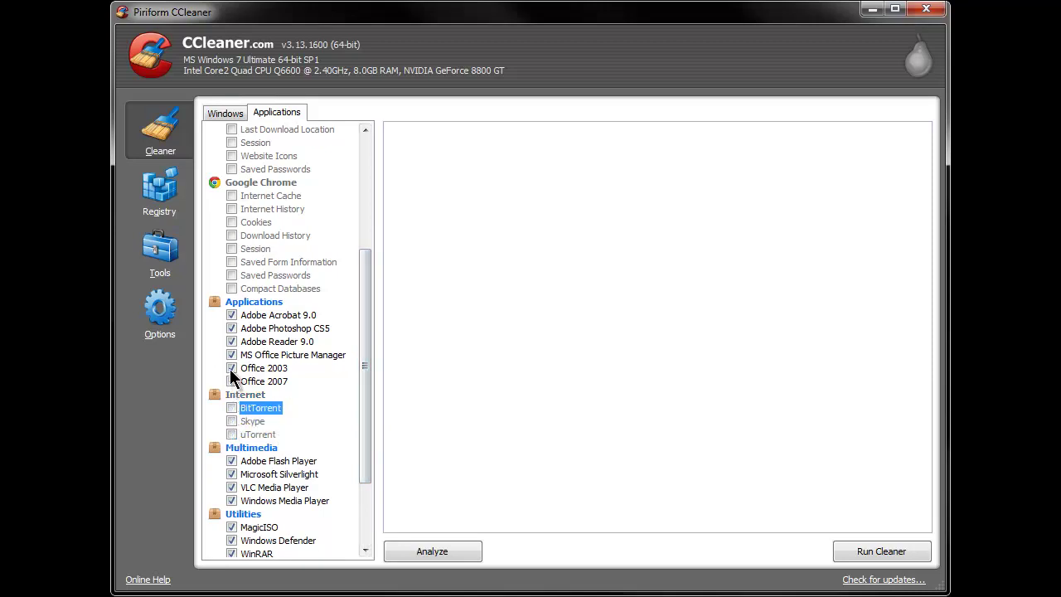
Exclude Office 2003 and Adobe Photoshop CS5 in the Applications group from the cleaning.
click(231, 368)
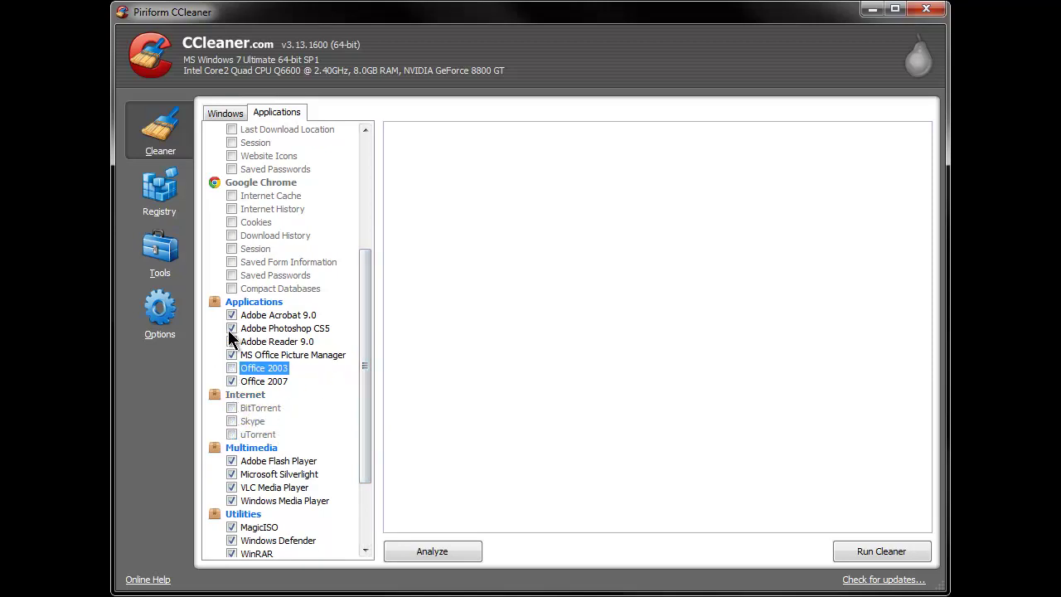
click(231, 329)
drag(366, 368, 370, 431)
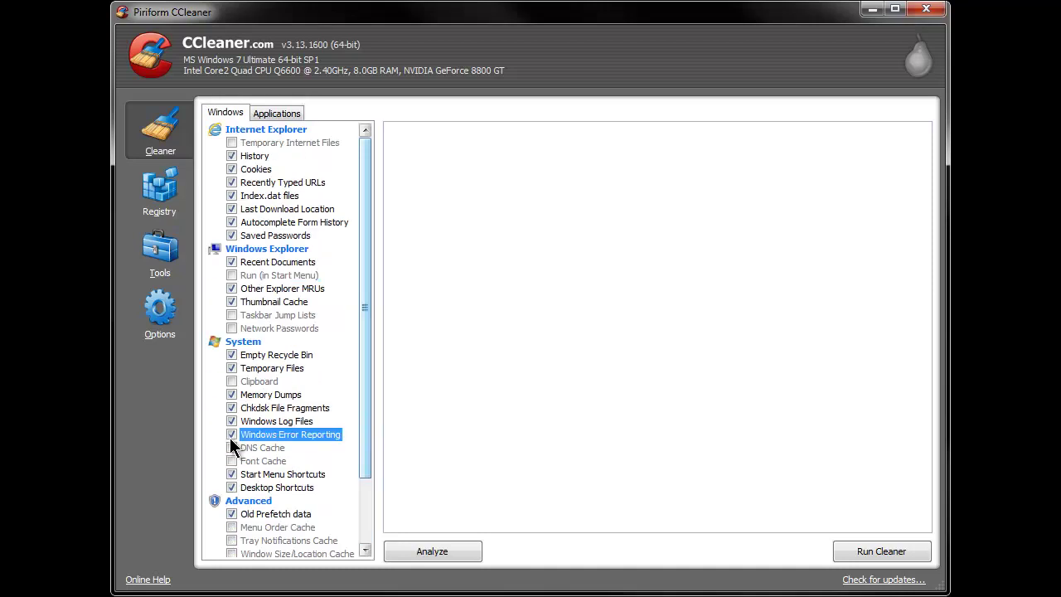
Exclude Windows Error Reporting from the System items and analyze what the cleaner would remove.
click(232, 435)
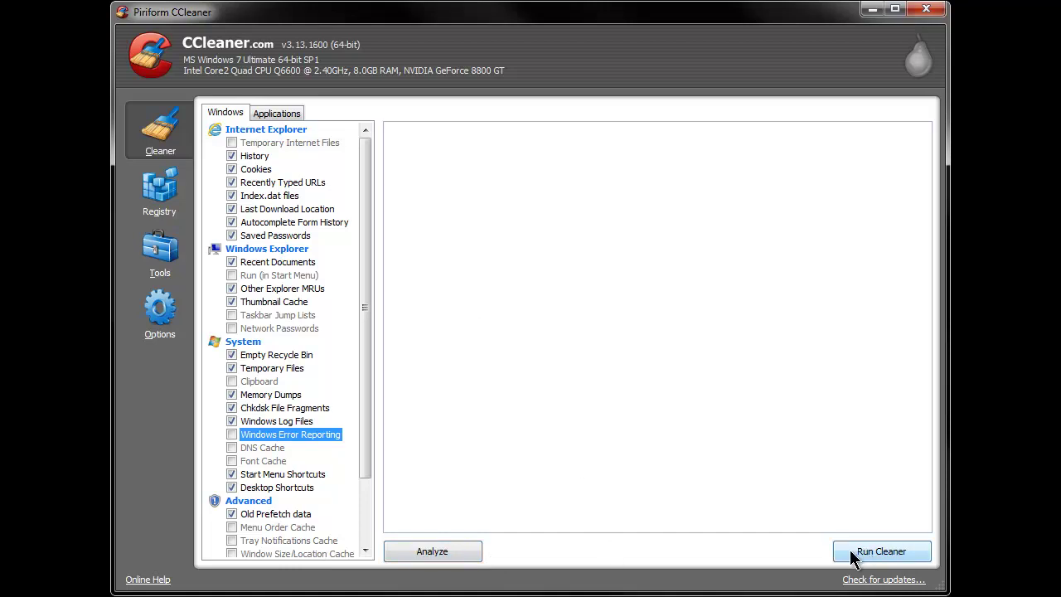
click(472, 561)
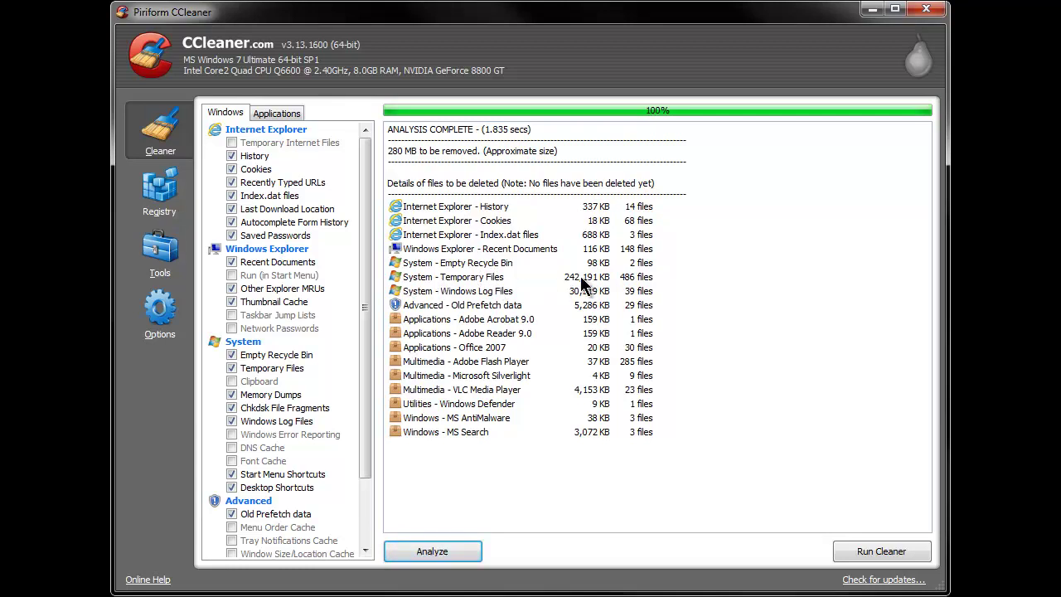
Examine the detailed file list for System - Temporary Files and return to the summary results.
double_click(465, 282)
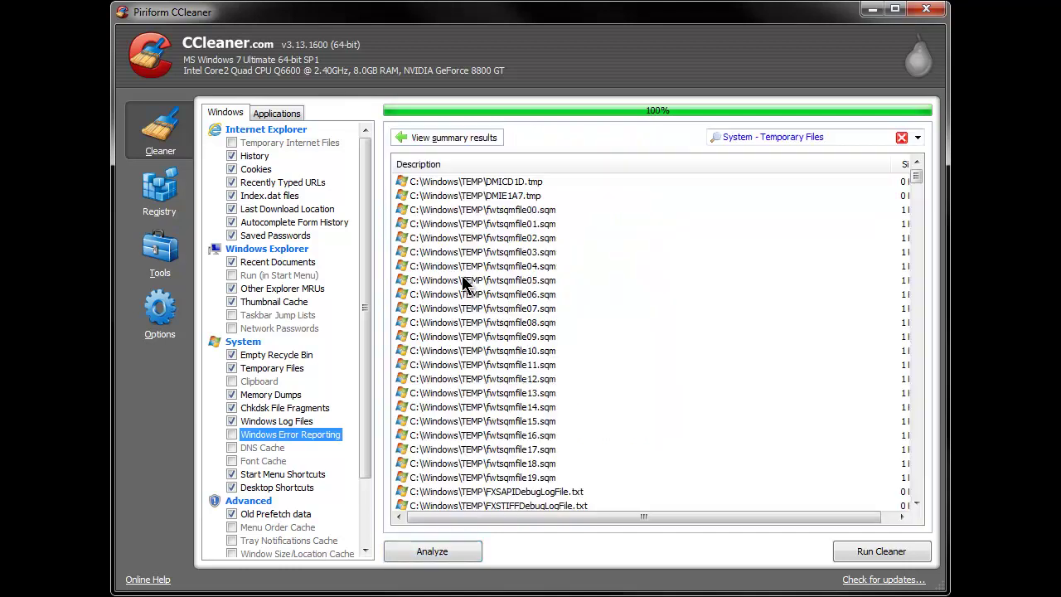
scroll(646, 300, up, 2)
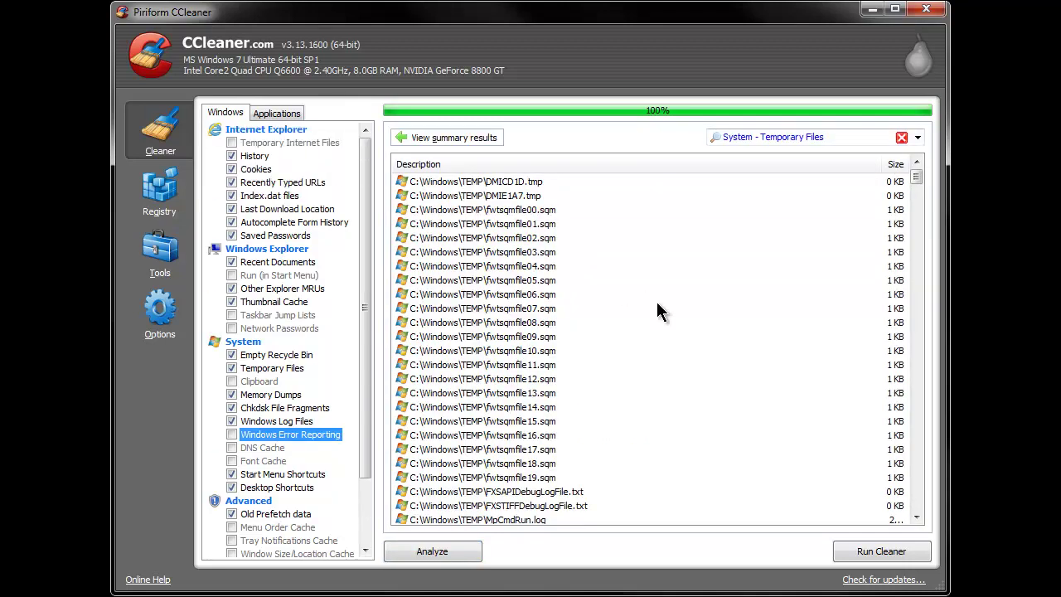
click(695, 326)
scroll(696, 326, down, 6)
scroll(695, 326, down, 9)
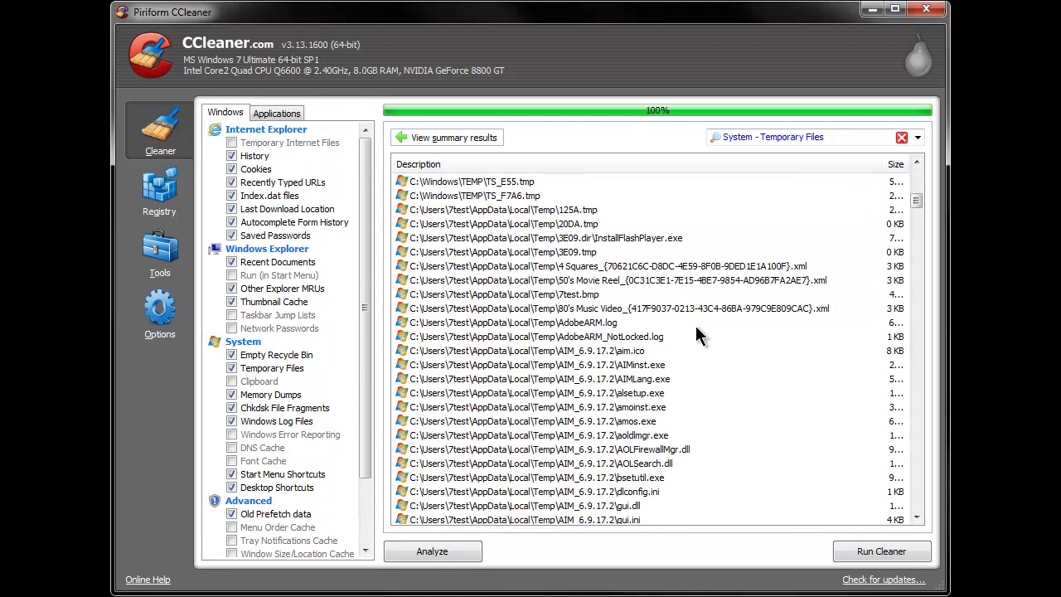
drag(914, 208, 917, 170)
click(481, 323)
click(437, 137)
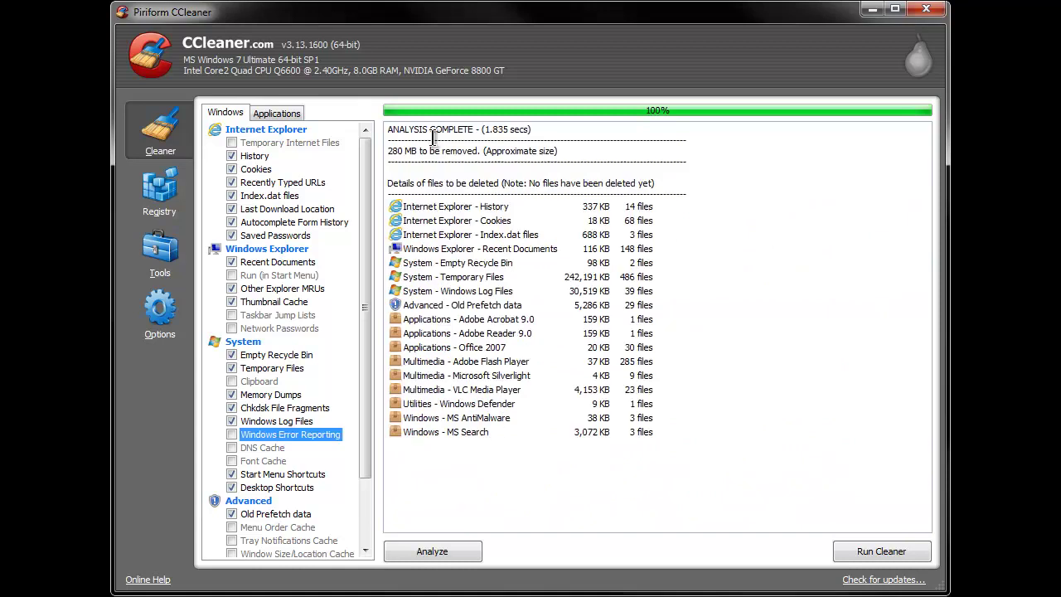
Run the cleaner on all selected items and confirm the permanent deletion of the files.
click(846, 554)
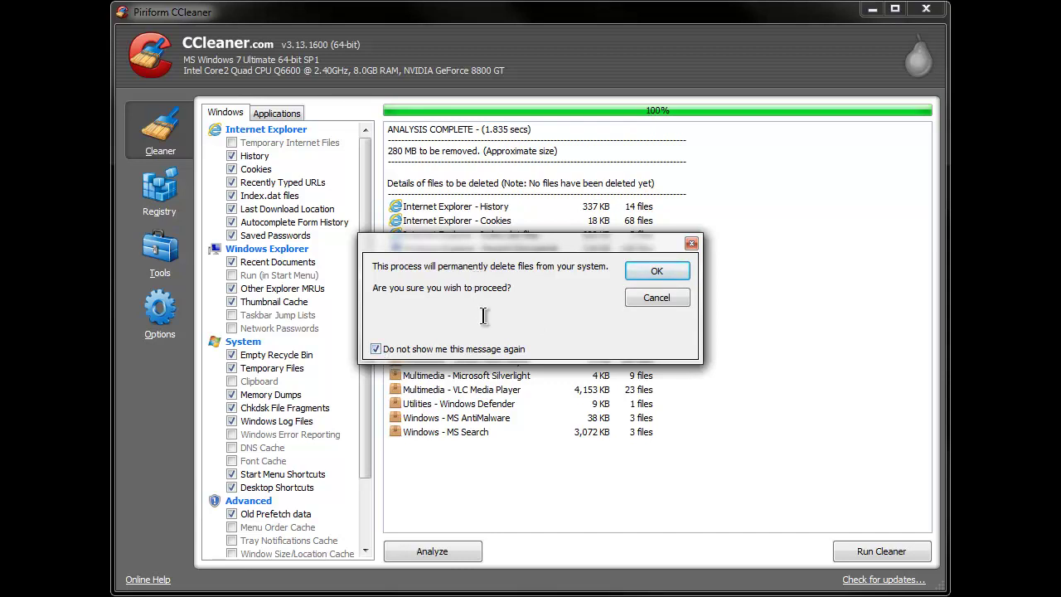
click(636, 269)
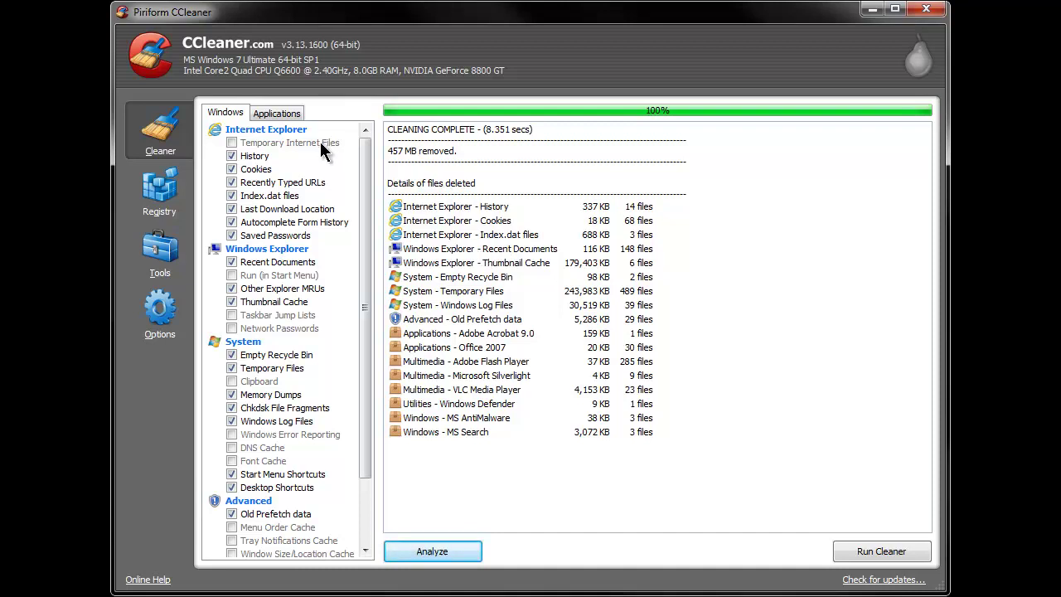
Analyze and clean Internet Explorer's Temporary Internet Files on their own, without selecting them for the general cleaning.
right_click(266, 143)
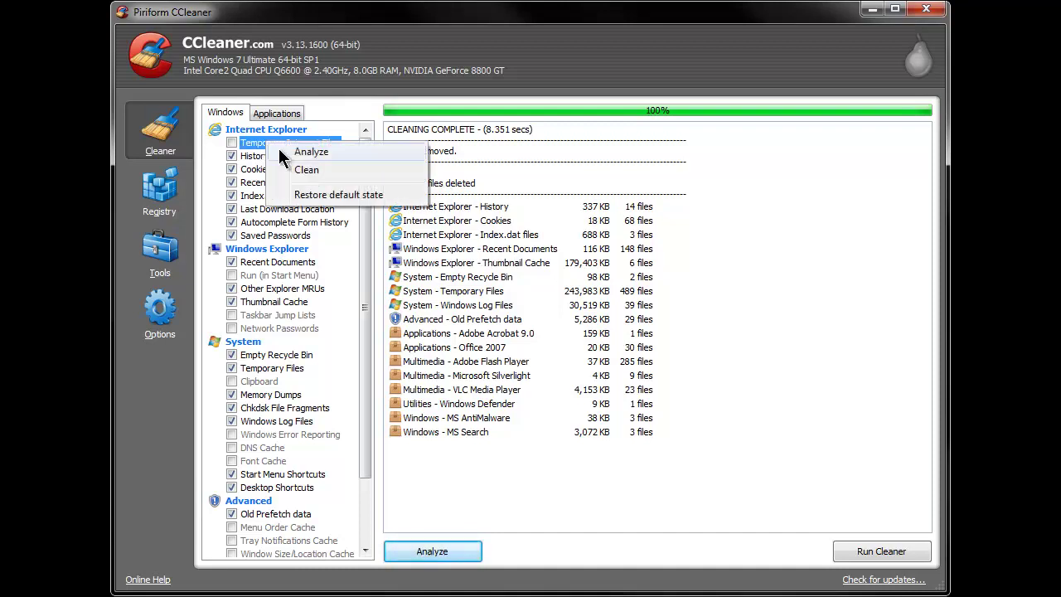
click(333, 167)
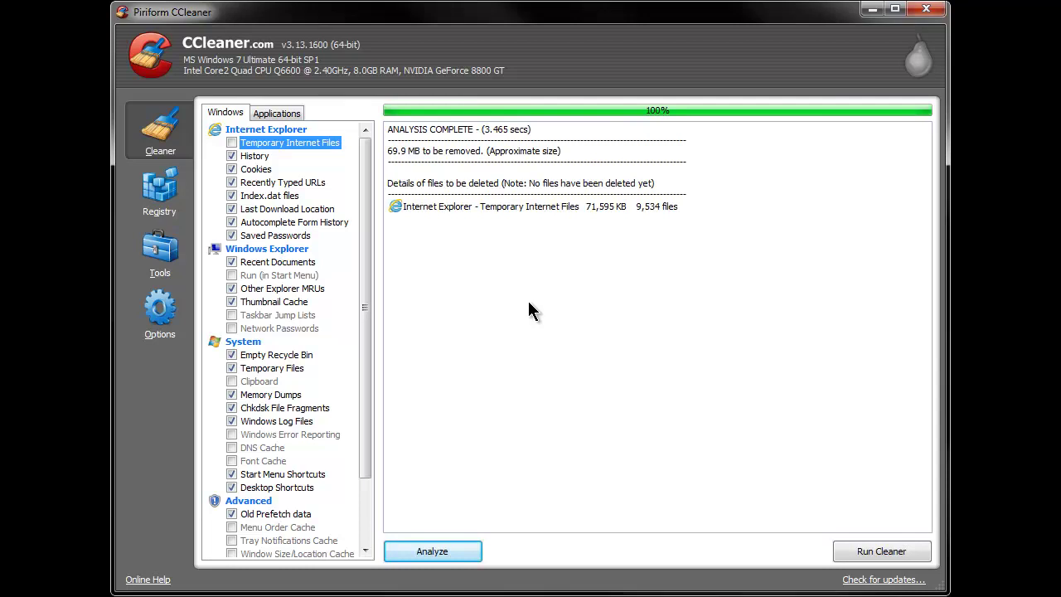
right_click(292, 153)
click(318, 173)
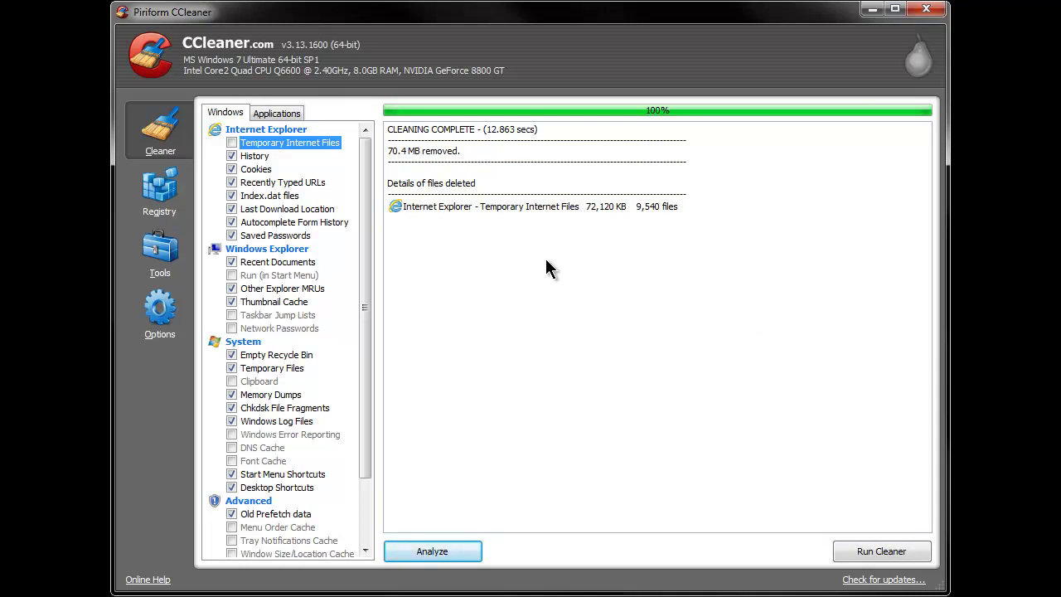
Analyze the selected cleaning items again and open the registry cleaner.
drag(485, 130, 570, 137)
click(570, 137)
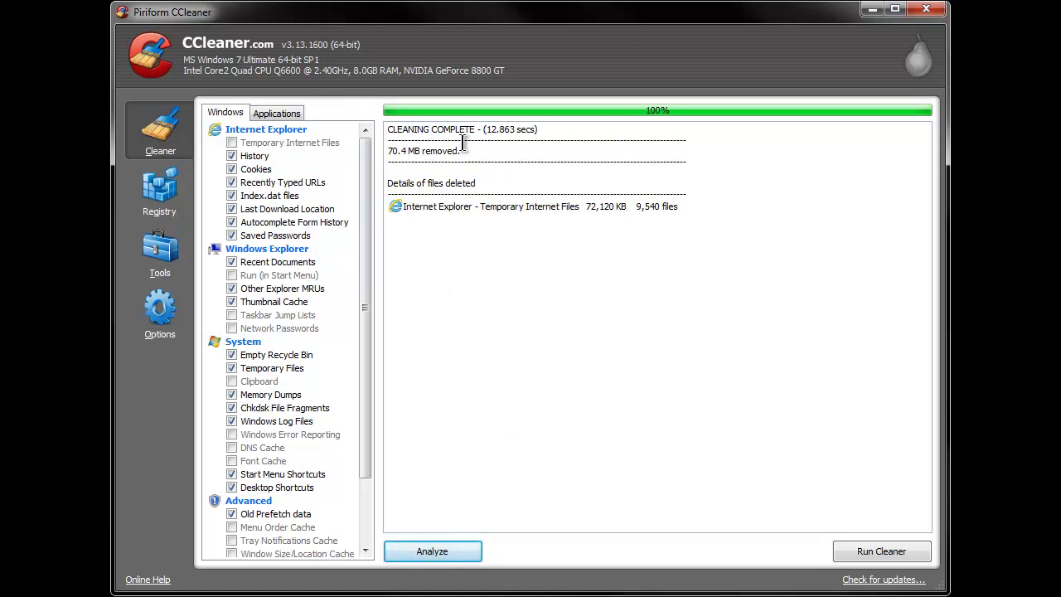
click(430, 553)
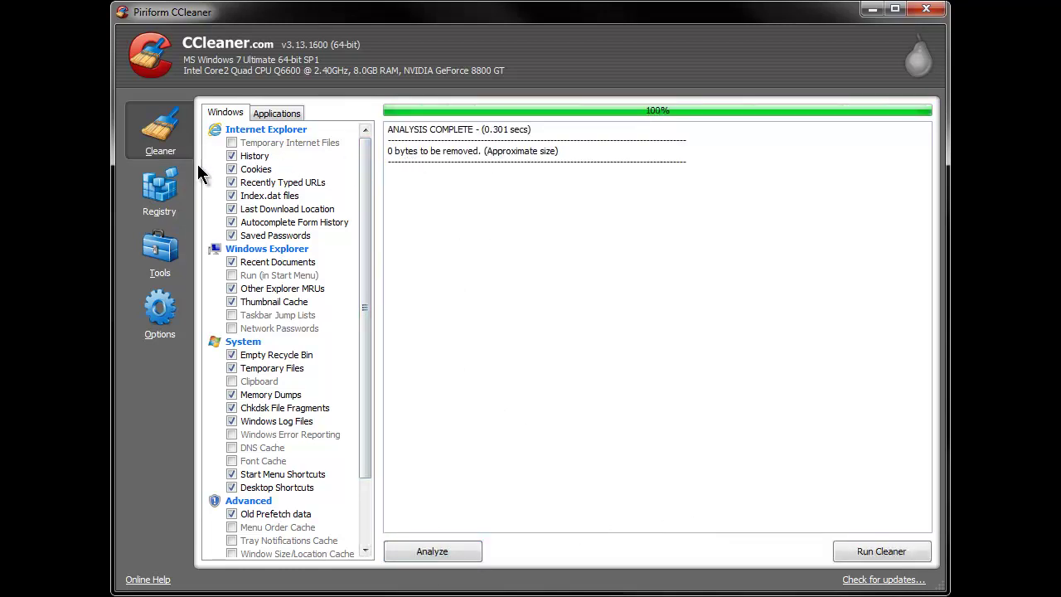
click(161, 202)
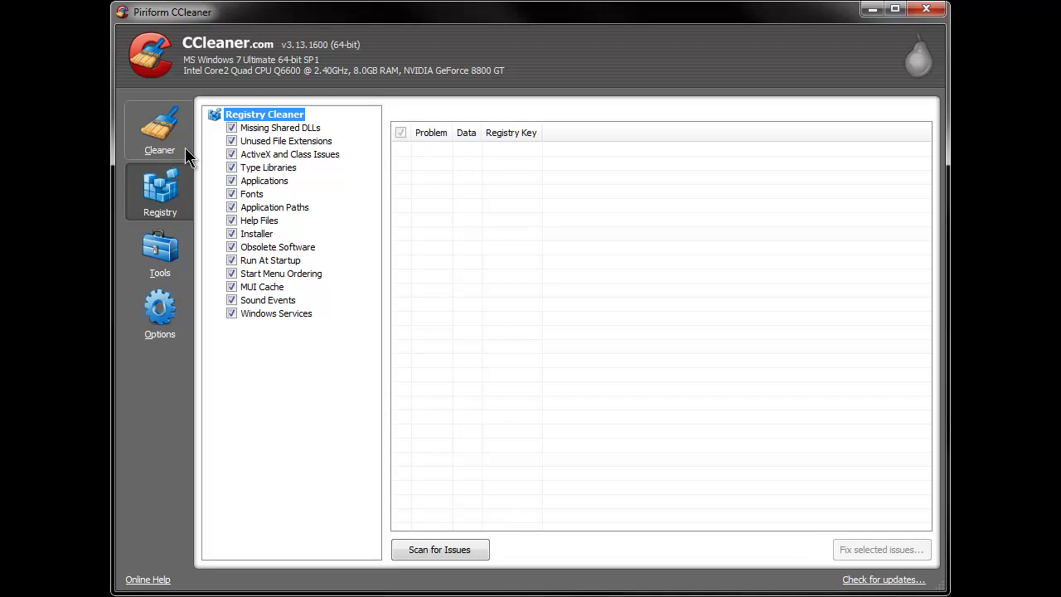
Scan the registry for issues and fix all selected issues without backing up the registry changes.
click(473, 552)
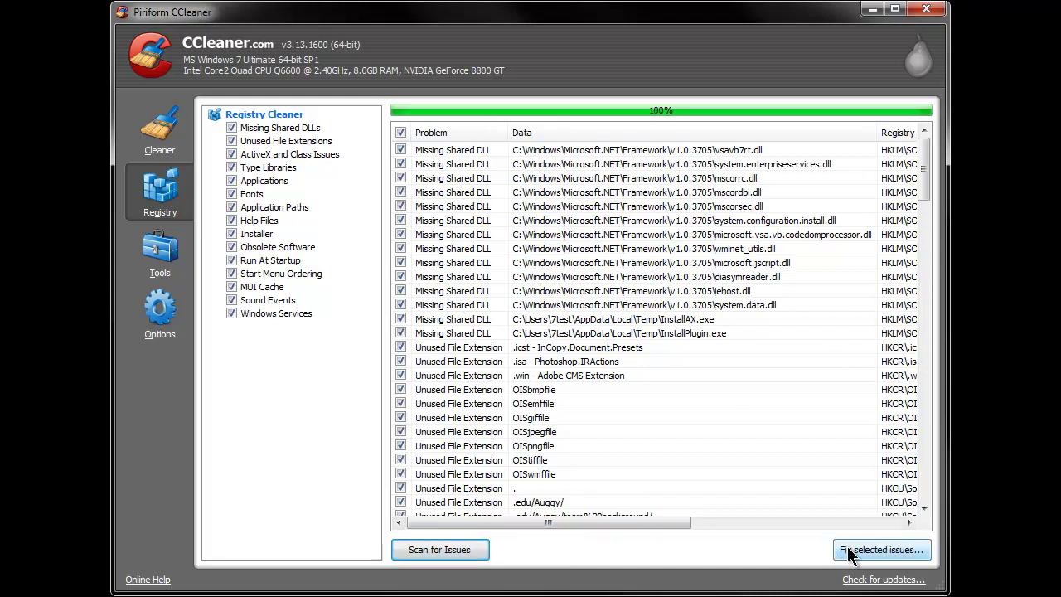
click(849, 548)
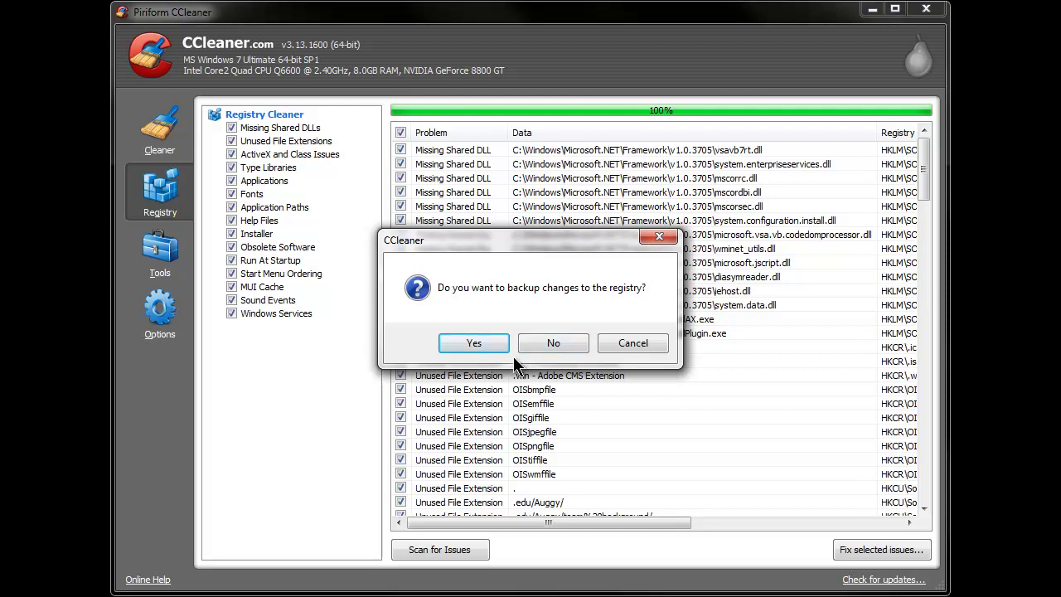
click(553, 344)
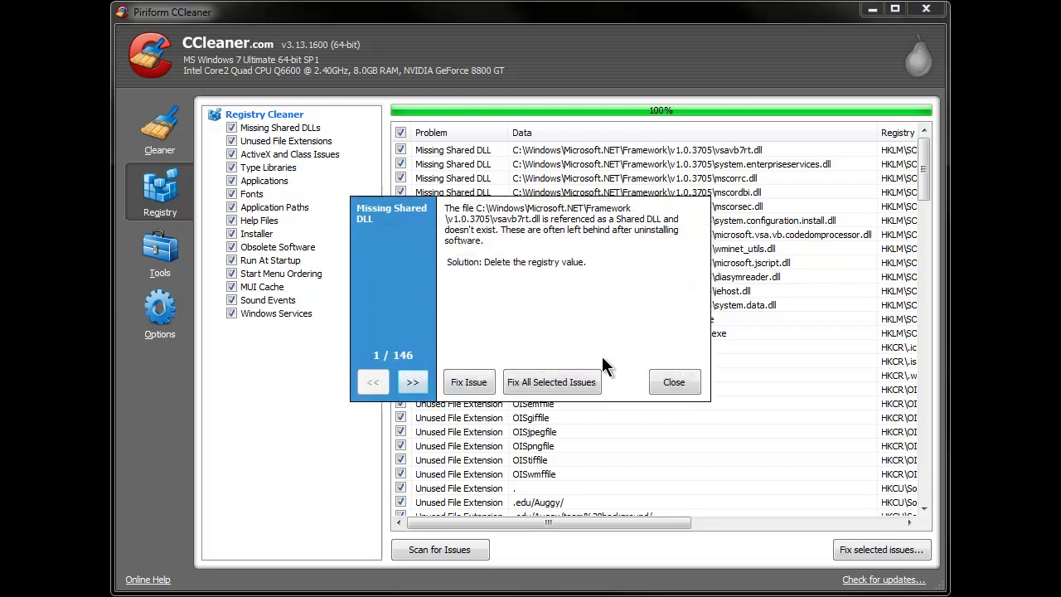
click(566, 379)
click(662, 380)
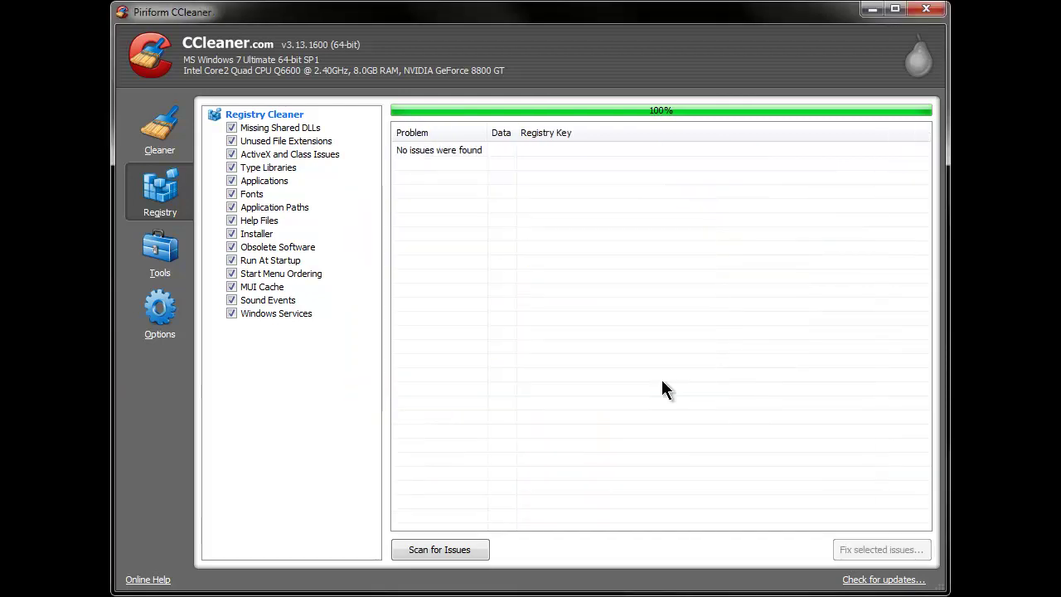
Review the list of installed programs in the uninstall tool and select the CCleaner entry.
click(161, 253)
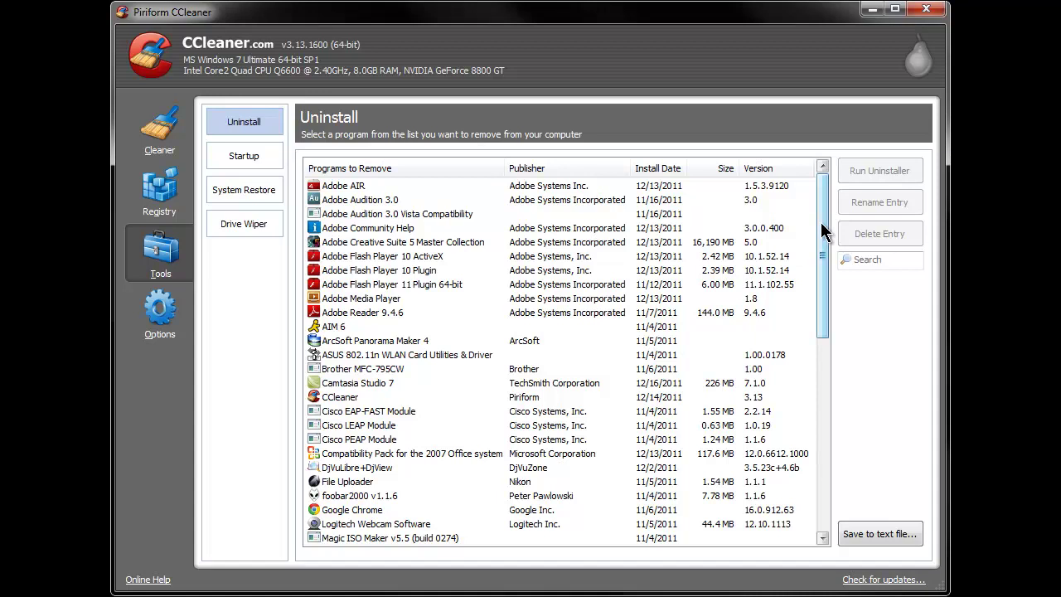
mouse_move(823, 232)
mouse_down()
mouse_move(823, 245)
mouse_move(823, 218)
mouse_up()
drag(823, 222, 823, 238)
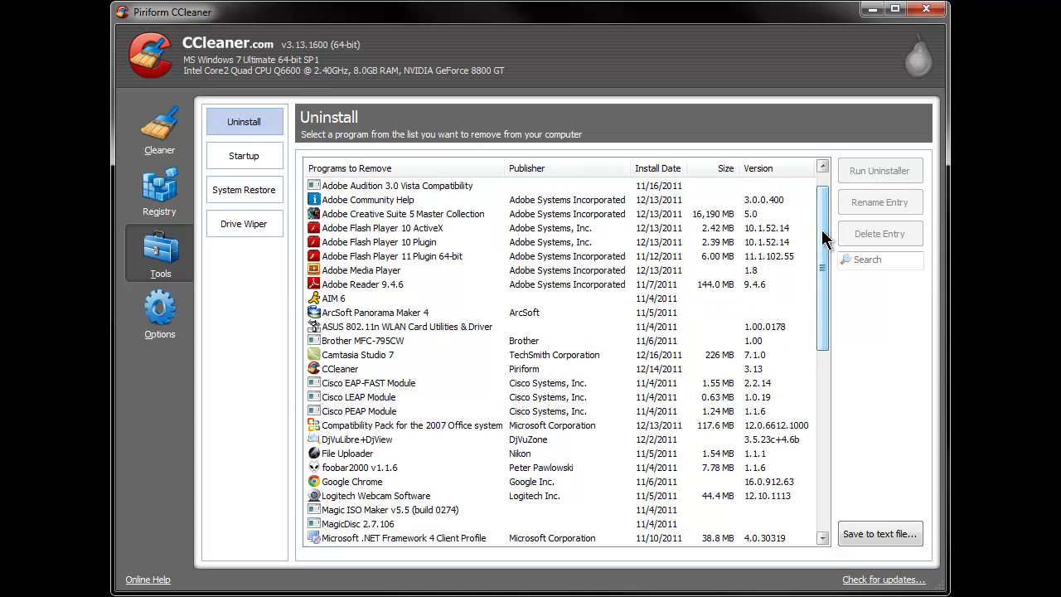
drag(823, 238, 825, 439)
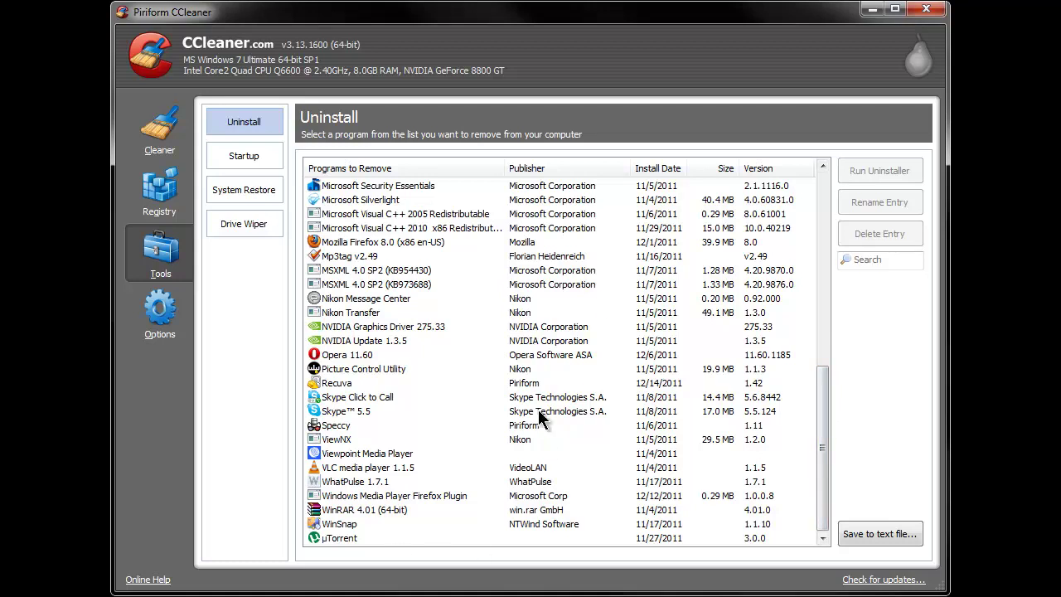
scroll(587, 431, up, 4)
scroll(587, 430, up, 6)
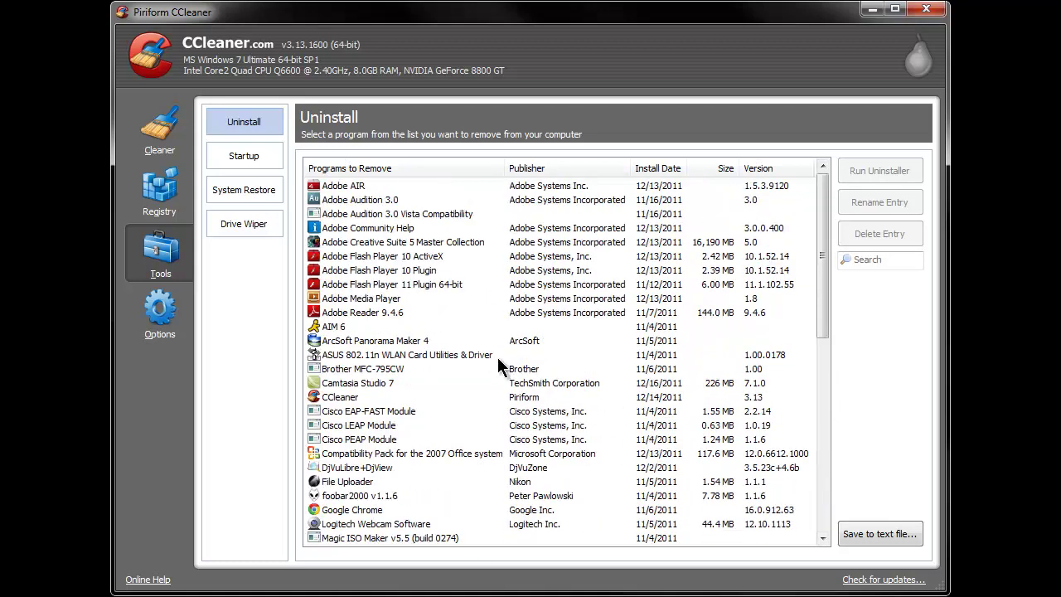
click(394, 400)
click(630, 412)
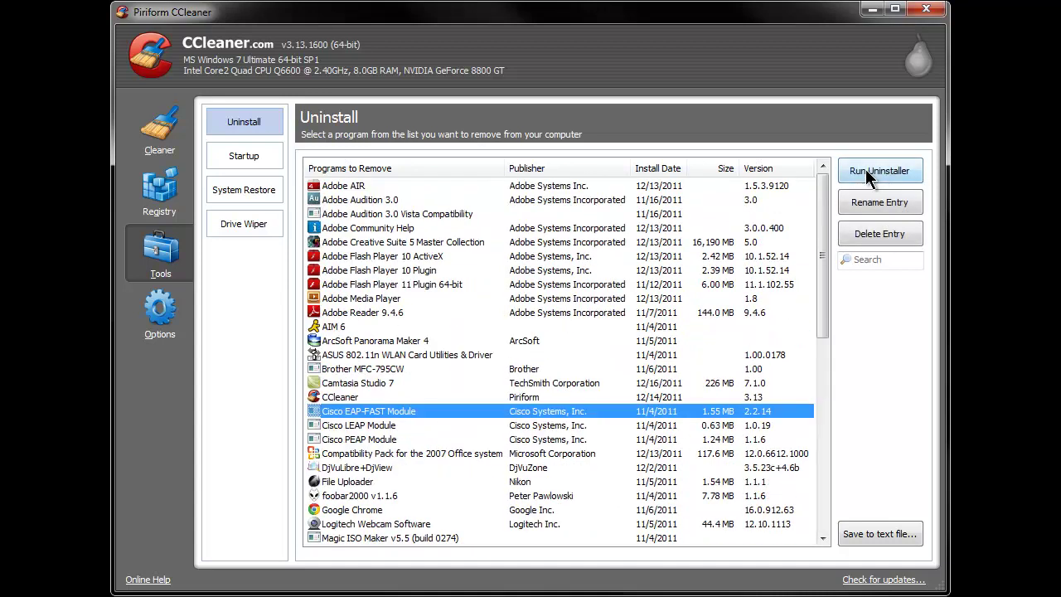
click(590, 397)
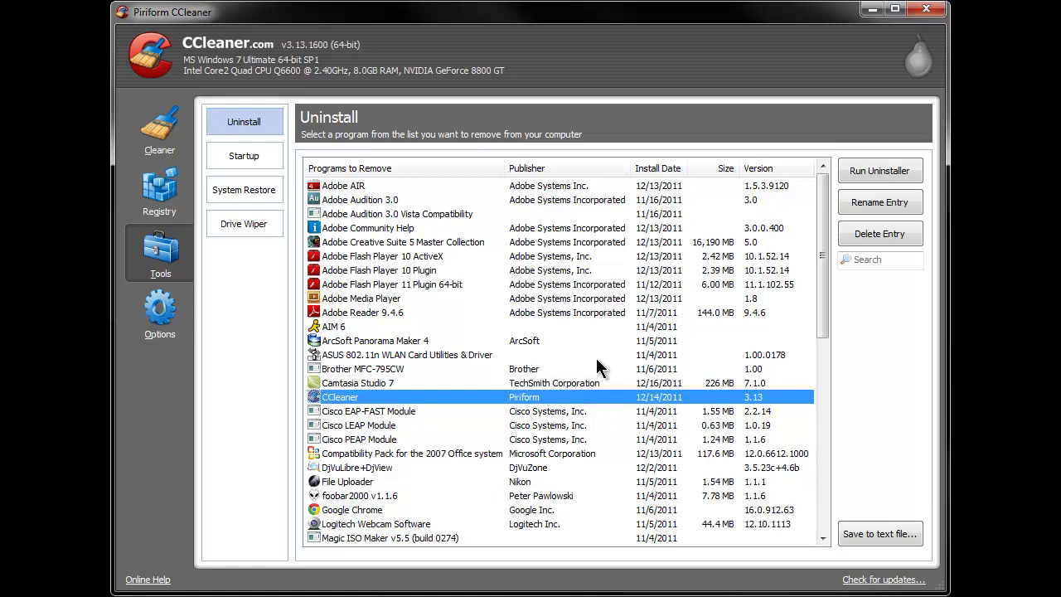
drag(821, 257, 274, 157)
Open the list of startup programs and disable the IE Extension entries Skype Click to Call and Research.
click(260, 157)
click(358, 168)
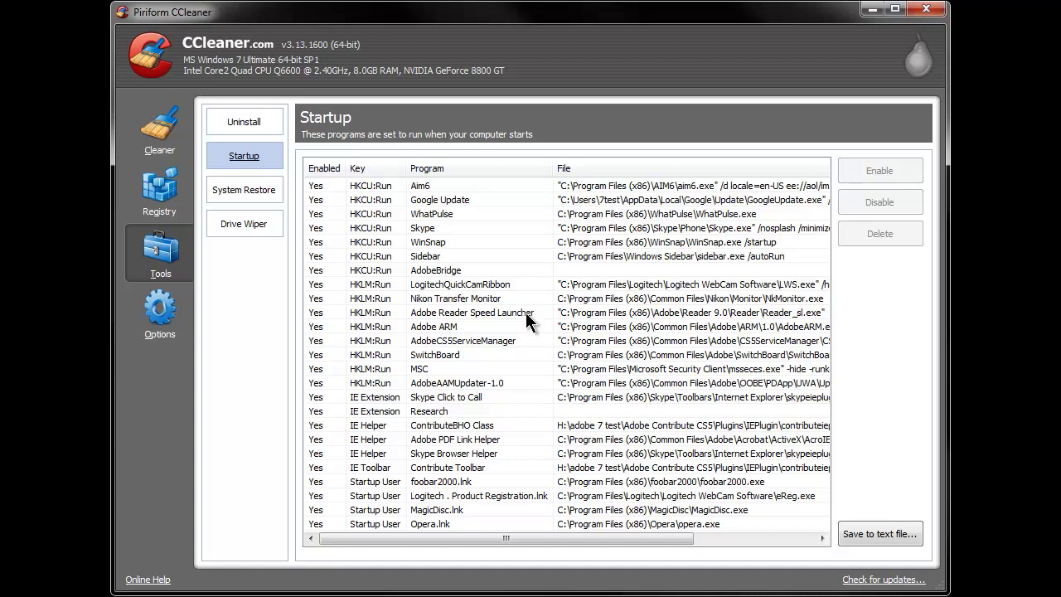
click(510, 353)
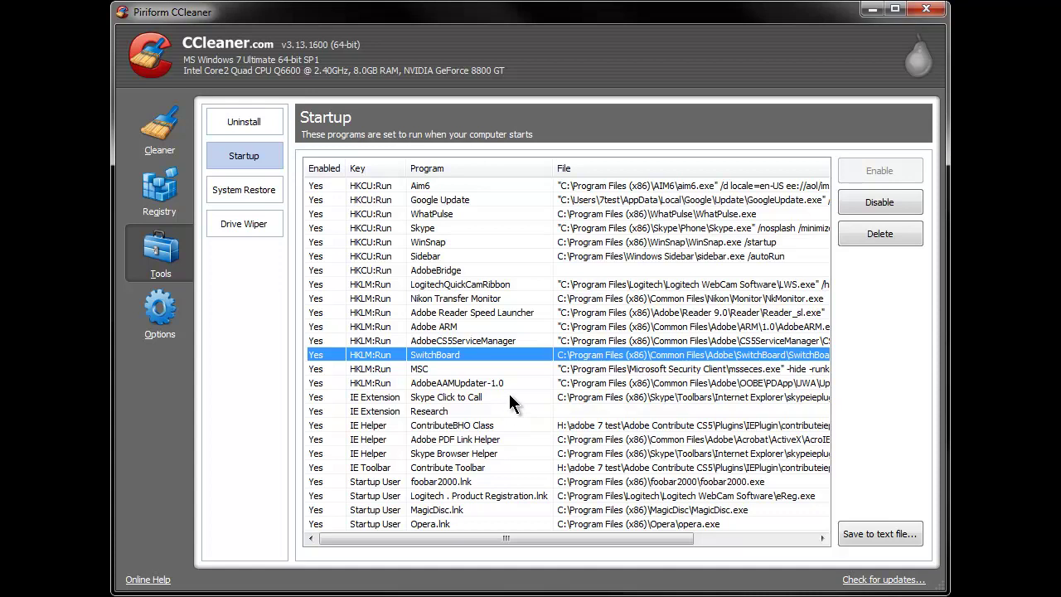
click(509, 396)
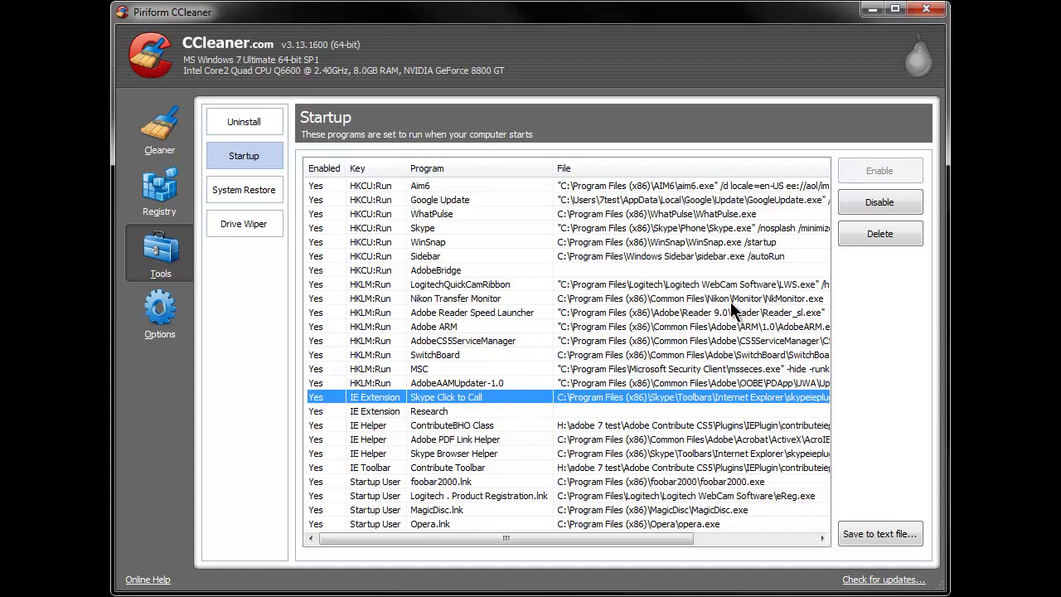
click(847, 205)
click(557, 413)
click(854, 204)
Disable the startup entries ContributeBHO Class, Adobe PDF Link Helper, Skype Browser Helper and Contribute Toolbar.
click(564, 427)
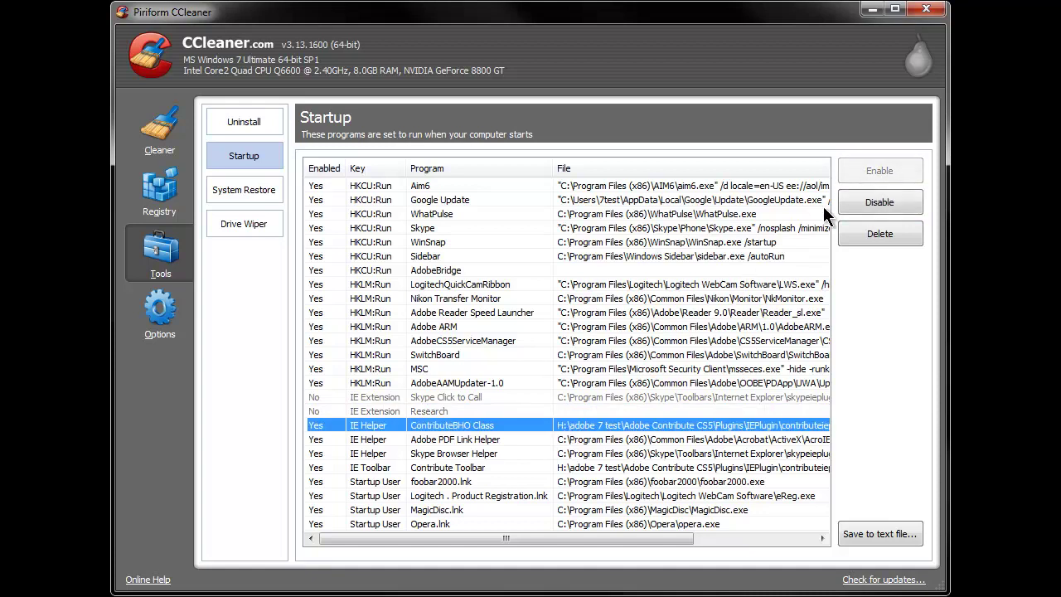
click(862, 201)
click(532, 436)
click(855, 204)
click(567, 454)
click(858, 204)
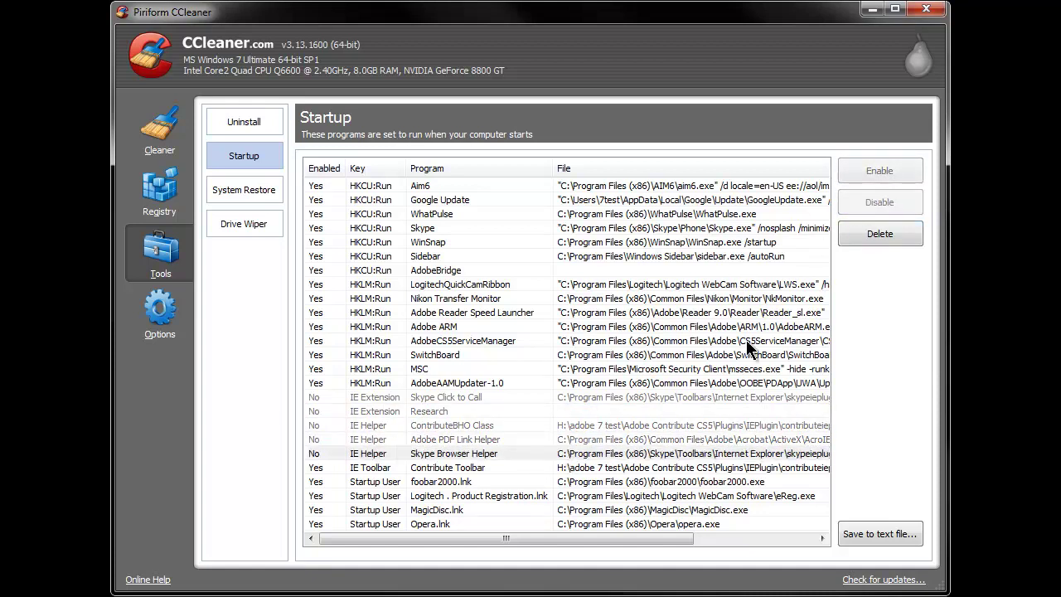
click(654, 467)
click(858, 203)
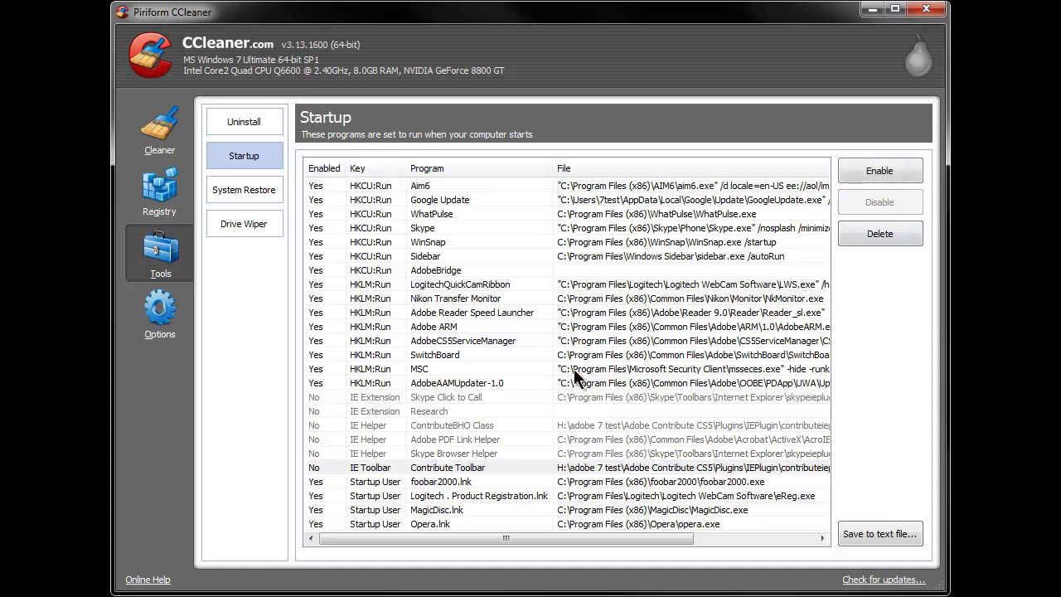
Disable the Google Update, MSC and Nikon Transfer Monitor startup entries.
click(609, 412)
scroll(542, 465, right, 2)
scroll(544, 465, left, 2)
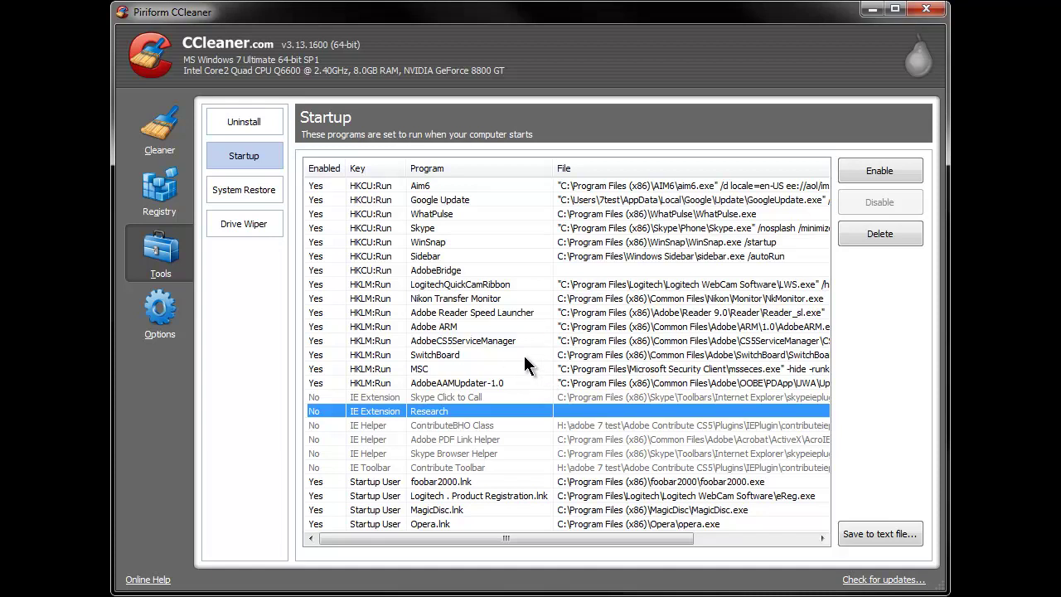
click(524, 200)
click(879, 201)
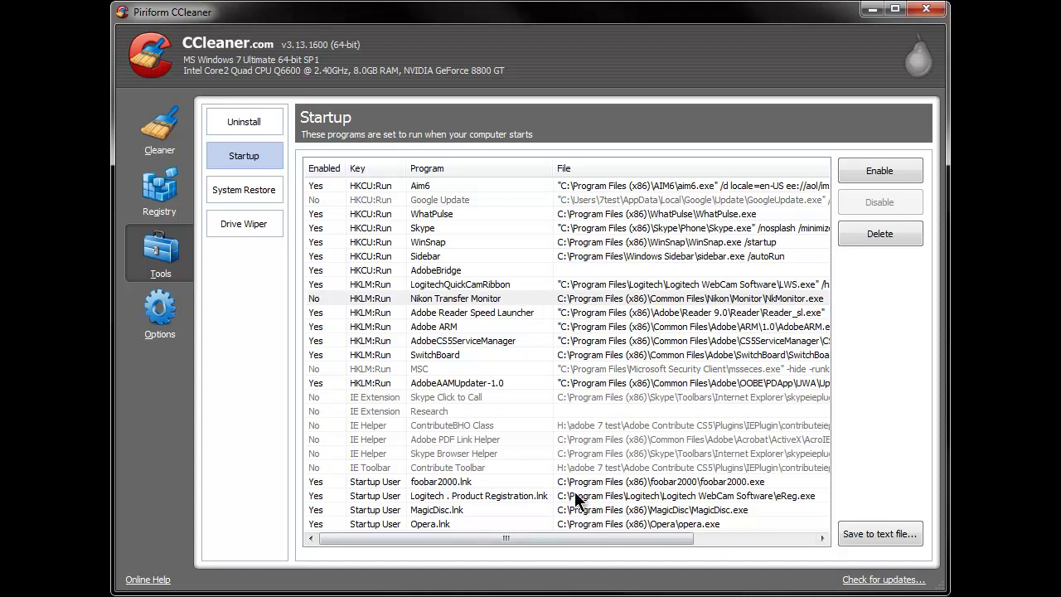
Check the available System Restore points and their descriptions.
click(226, 192)
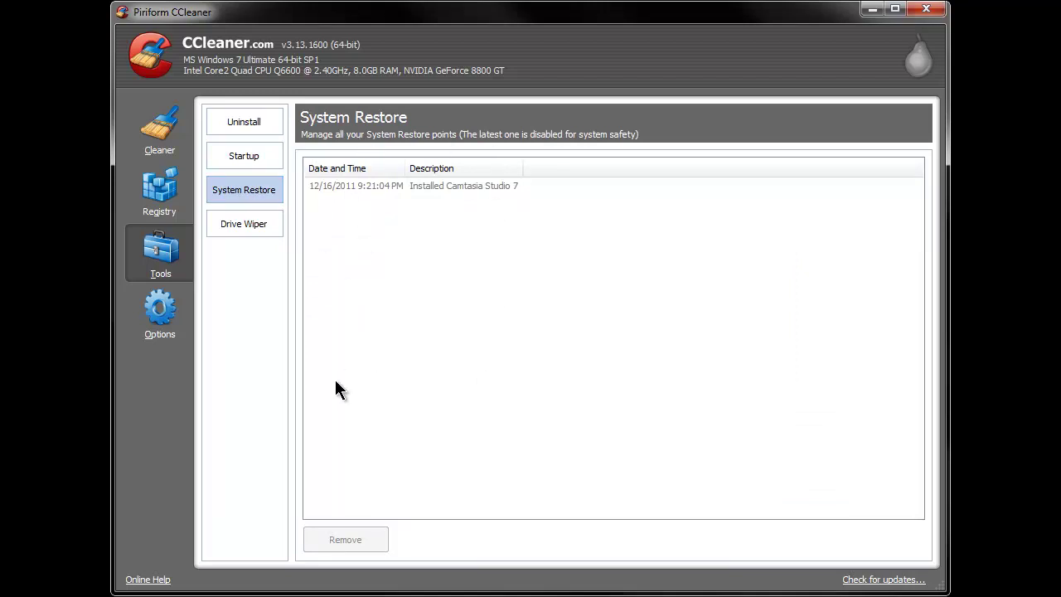
click(341, 186)
click(379, 247)
Examine the Drive Wiper's overwrite security levels and keep Simple Overwrite (1 pass).
click(245, 230)
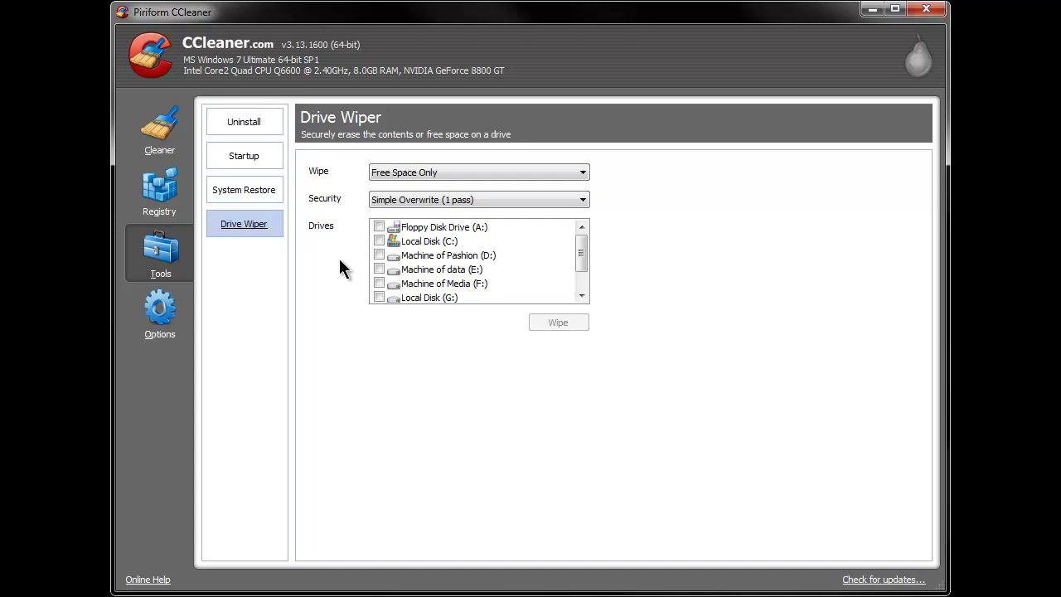
click(583, 200)
click(583, 202)
click(584, 200)
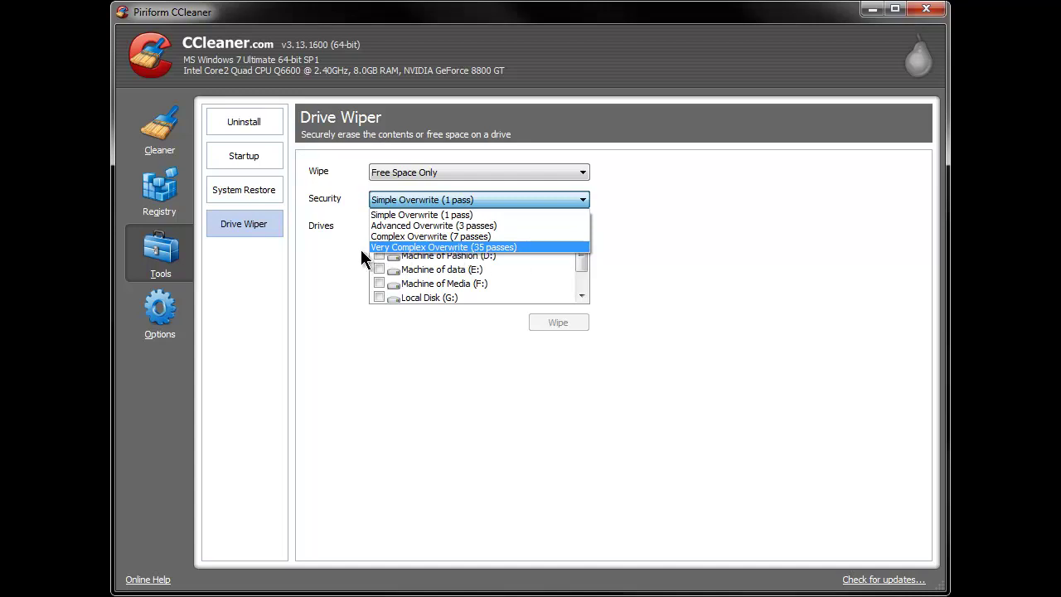
click(359, 221)
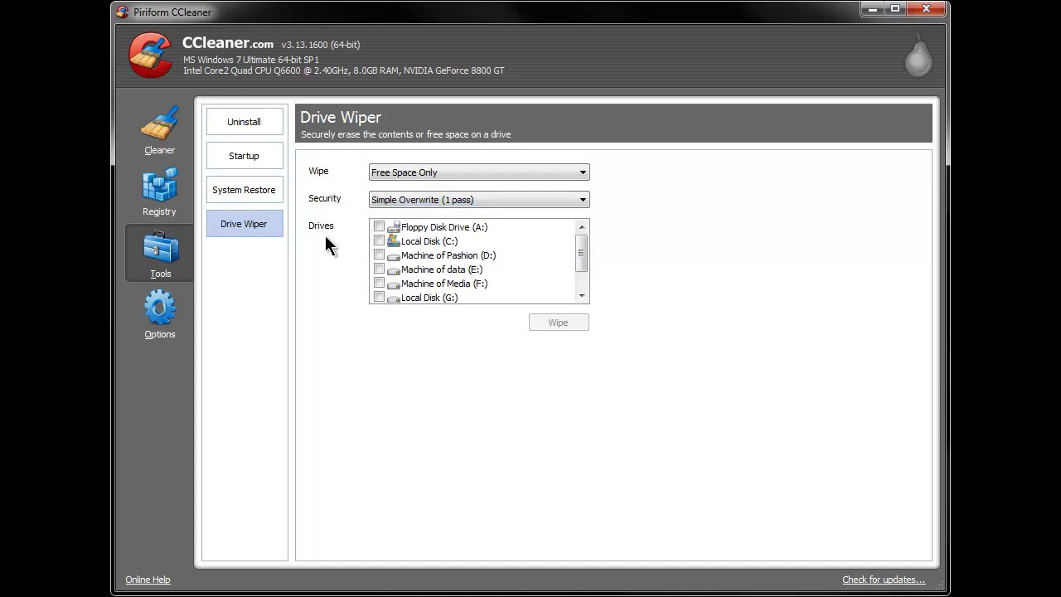
Examine the overwrite levels for secure file deletion in the basic settings and return to Normal file deletion (Faster).
click(160, 311)
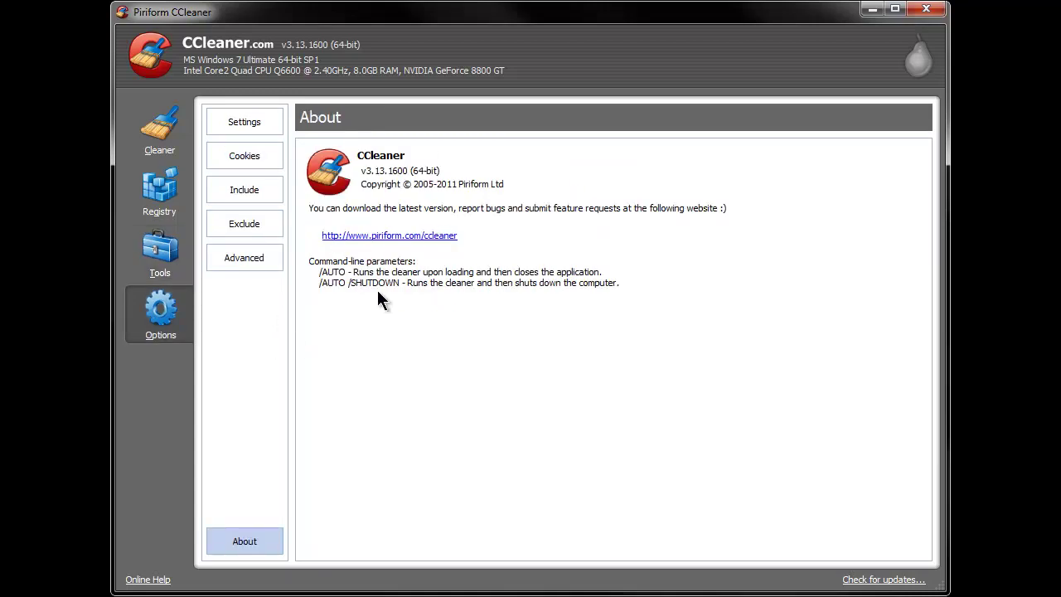
click(254, 122)
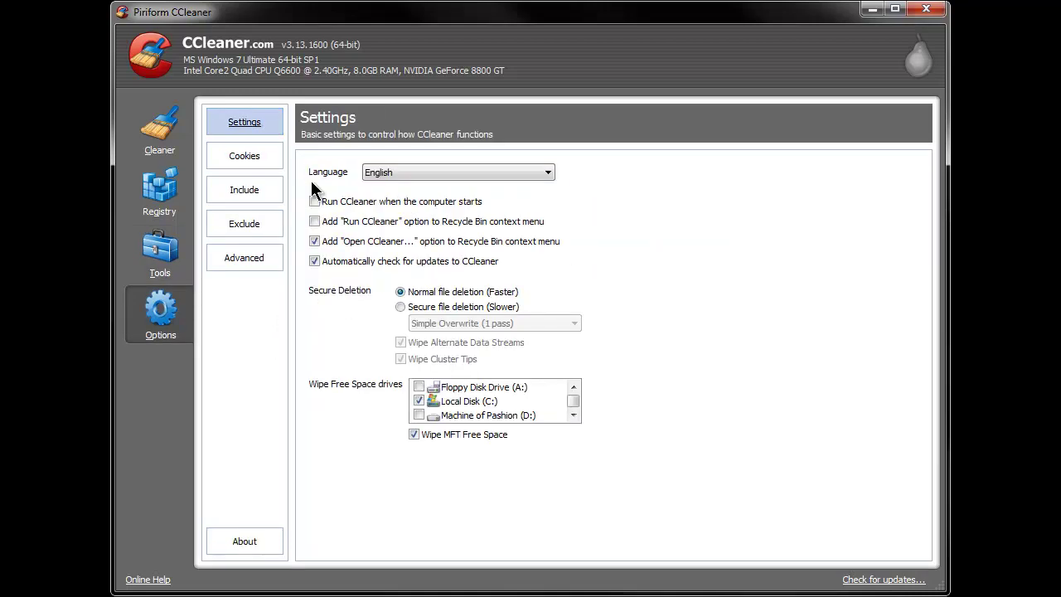
click(444, 308)
click(456, 324)
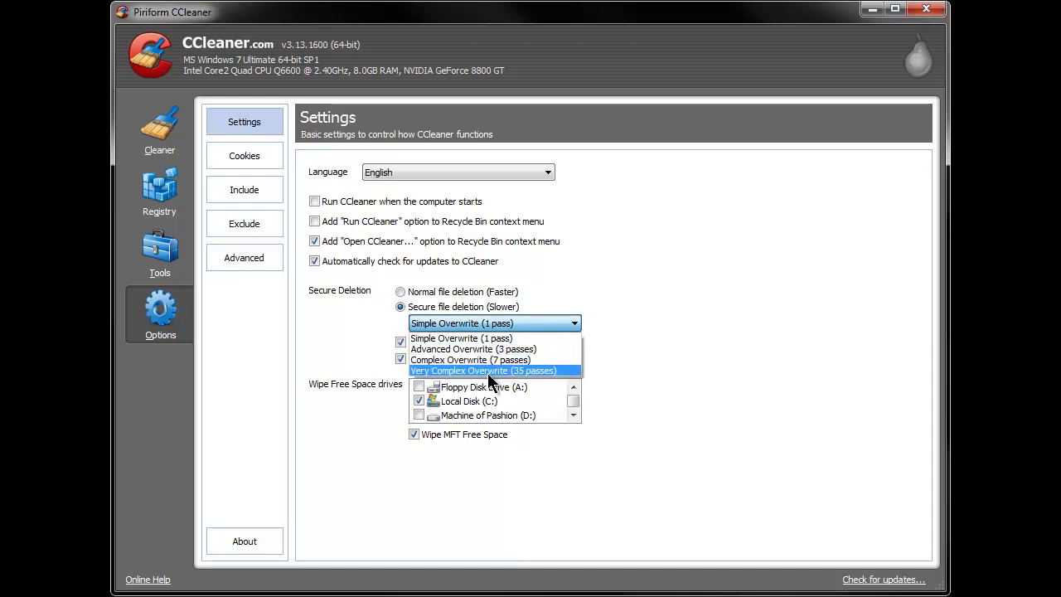
click(425, 290)
click(425, 290)
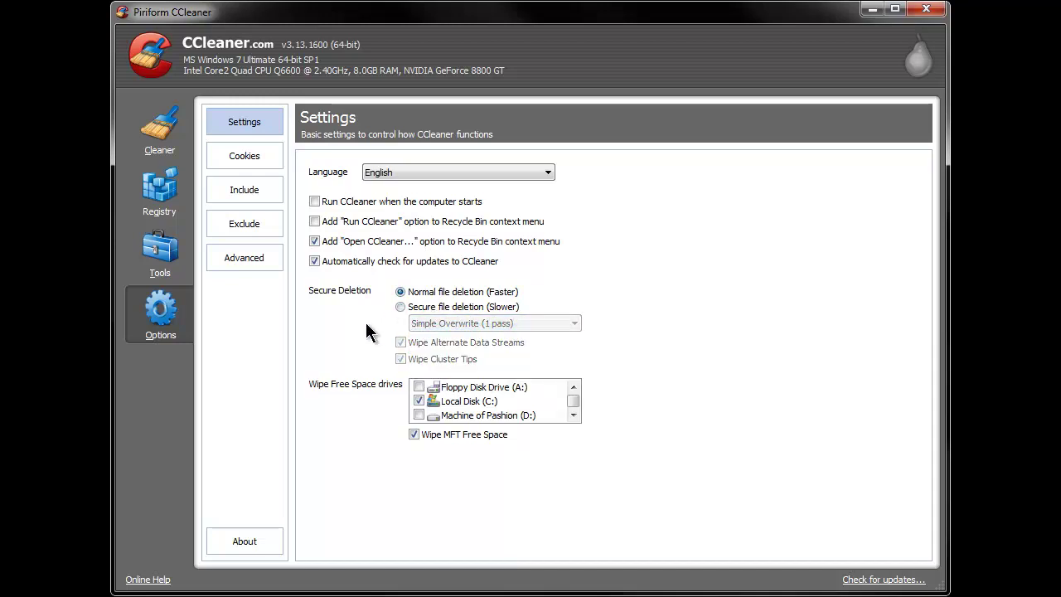
click(400, 307)
click(402, 292)
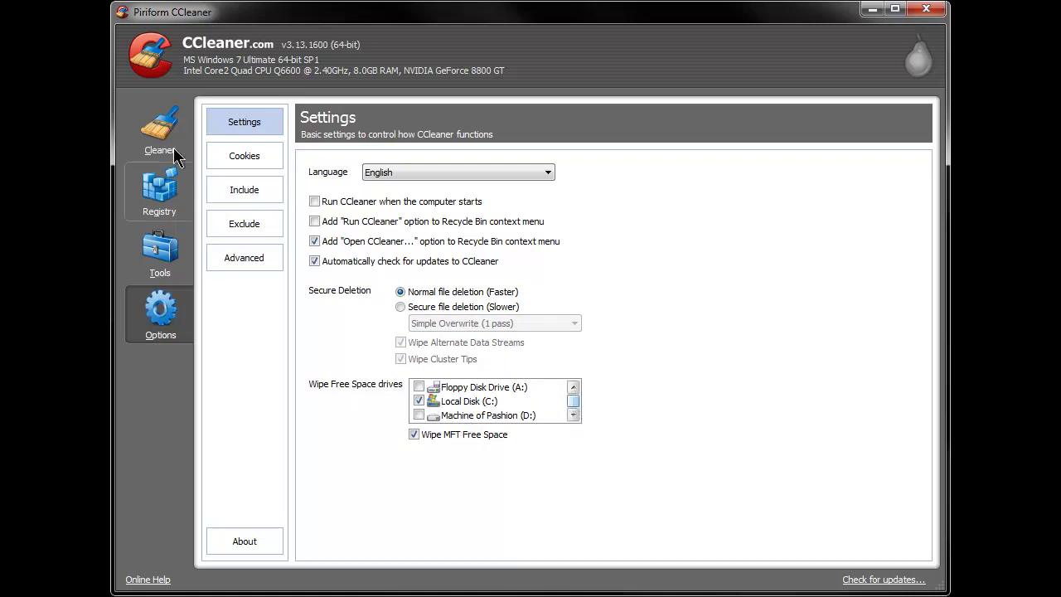
Review the cookies to delete and keep, and the lists of custom included and excluded files and folders.
click(246, 160)
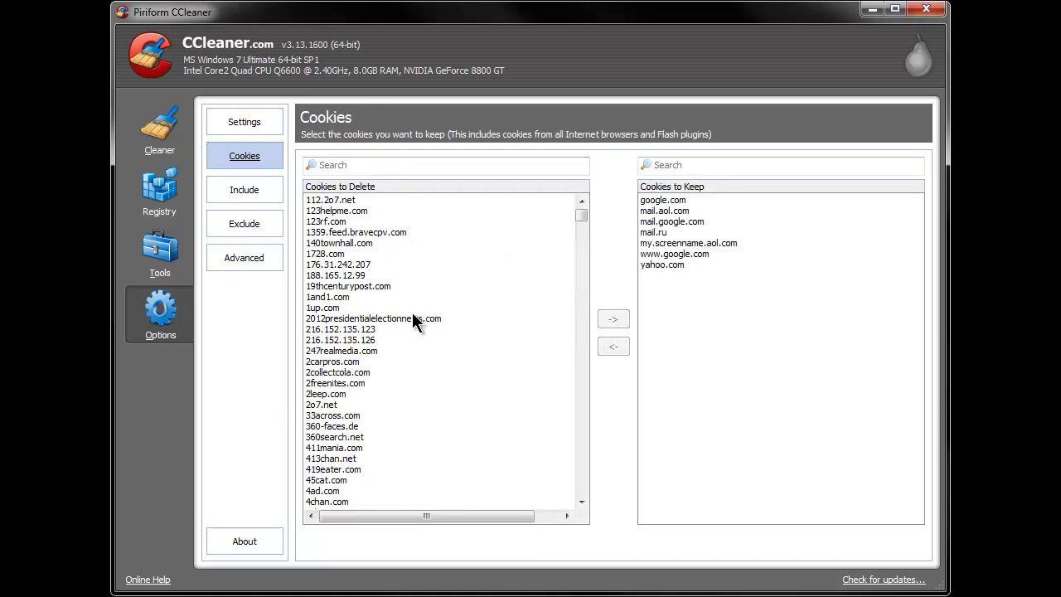
click(223, 190)
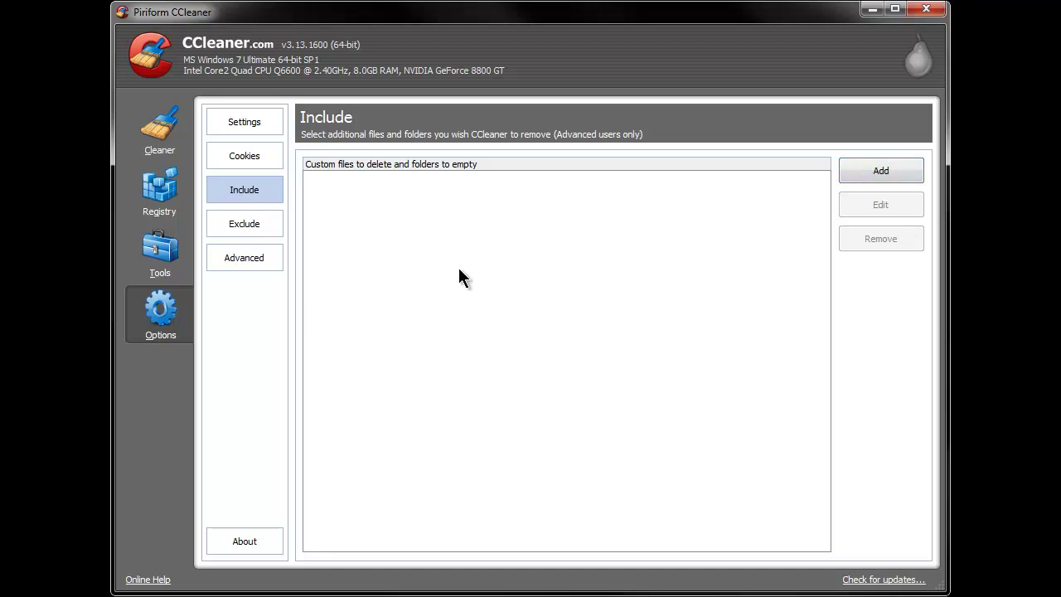
click(266, 225)
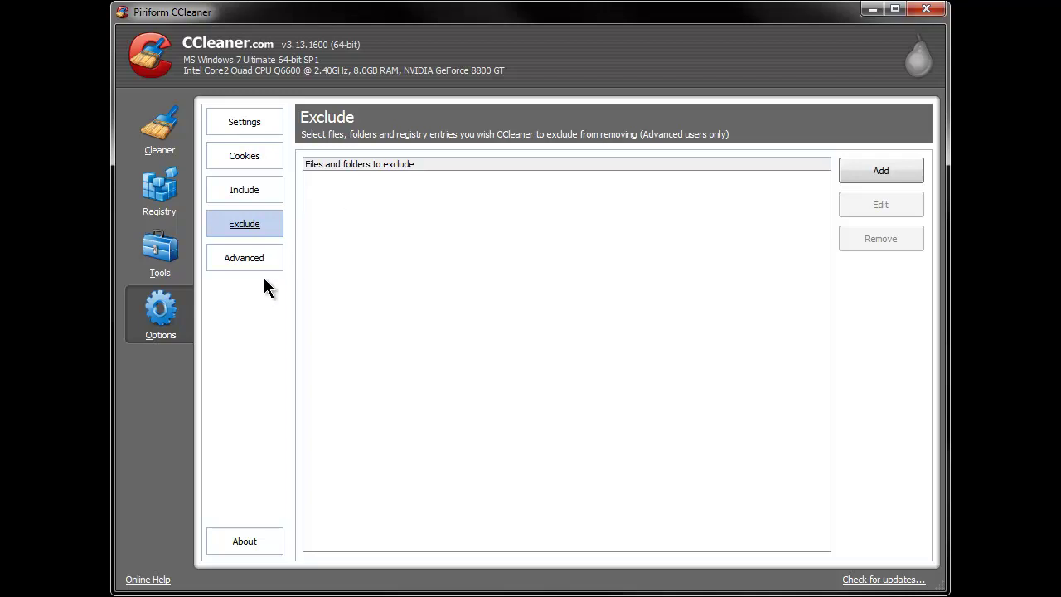
click(253, 195)
click(255, 224)
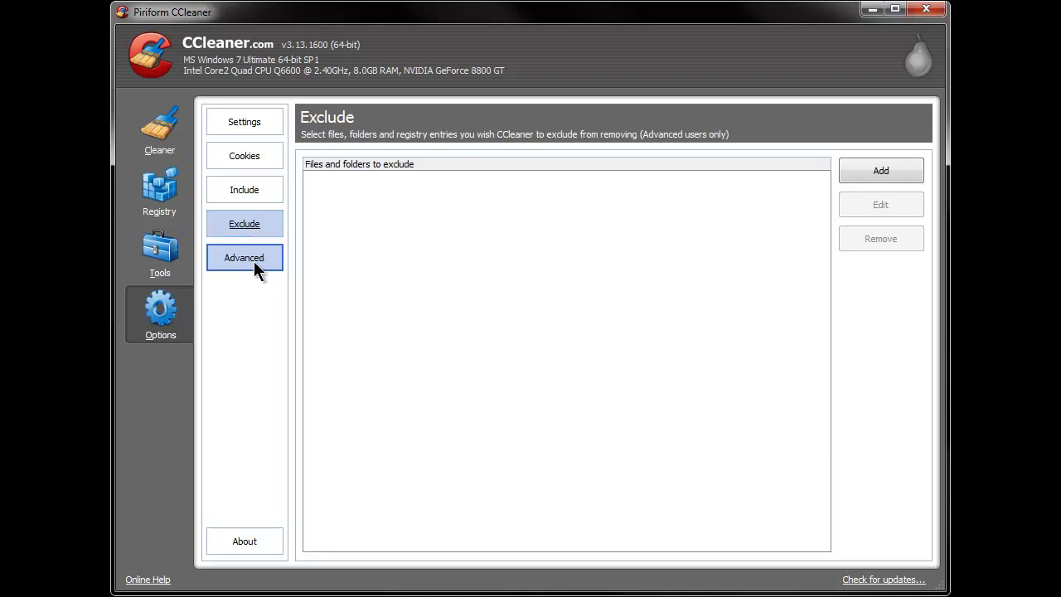
Turn on Hide warning messages in the advanced options and return to the basic settings.
click(253, 261)
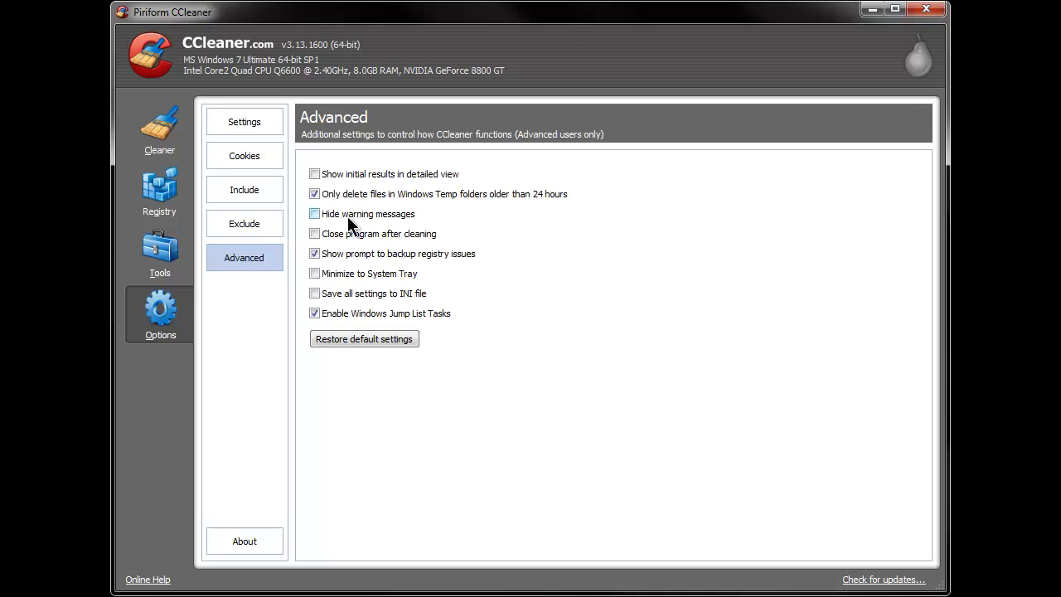
click(315, 214)
click(243, 125)
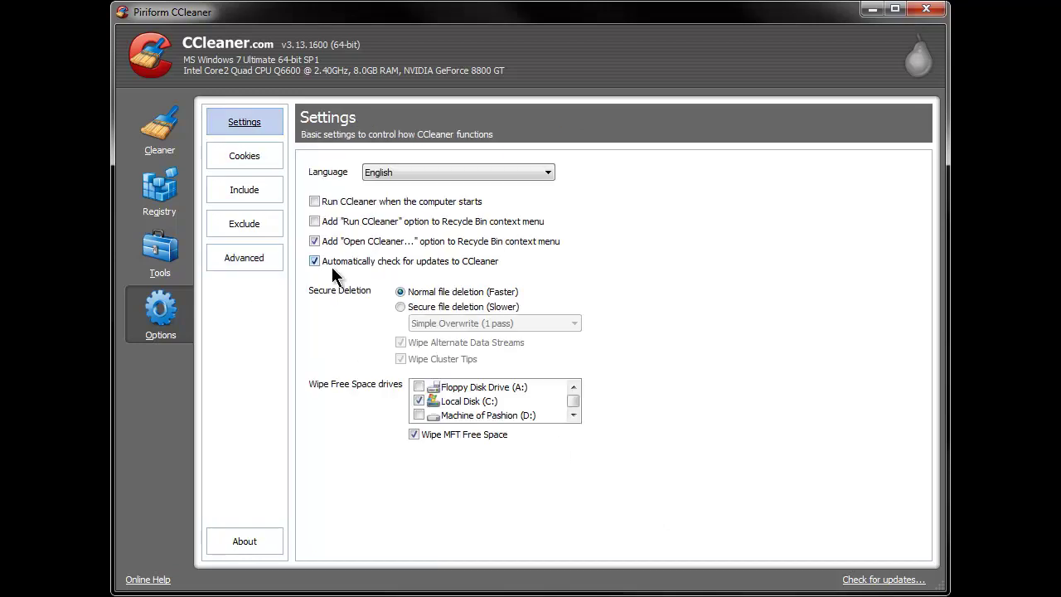